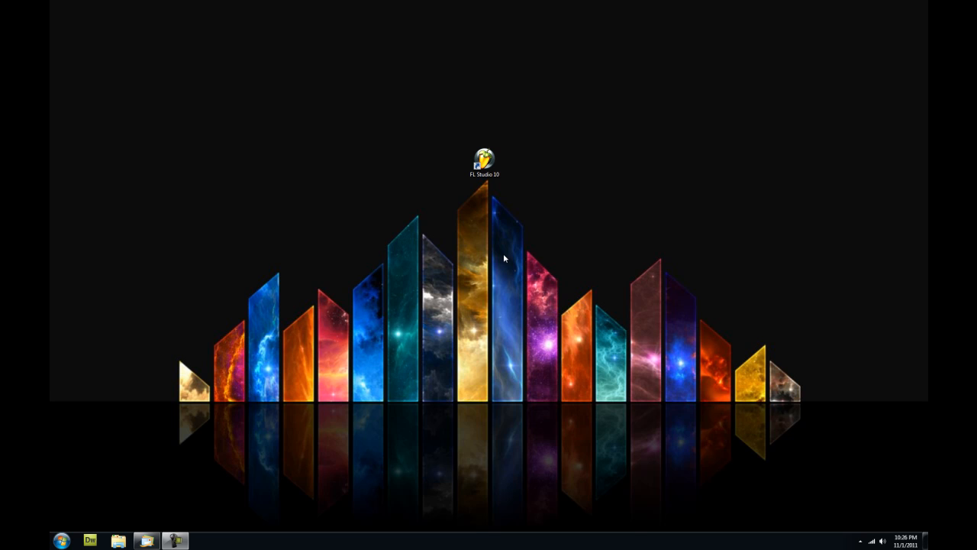
# Step: Launch FL Studio 10, and close the demo song's info window and the Pitcher plugin window
pyautogui.doubleClick(488, 170)
pyautogui.press('Scroll_Lock')
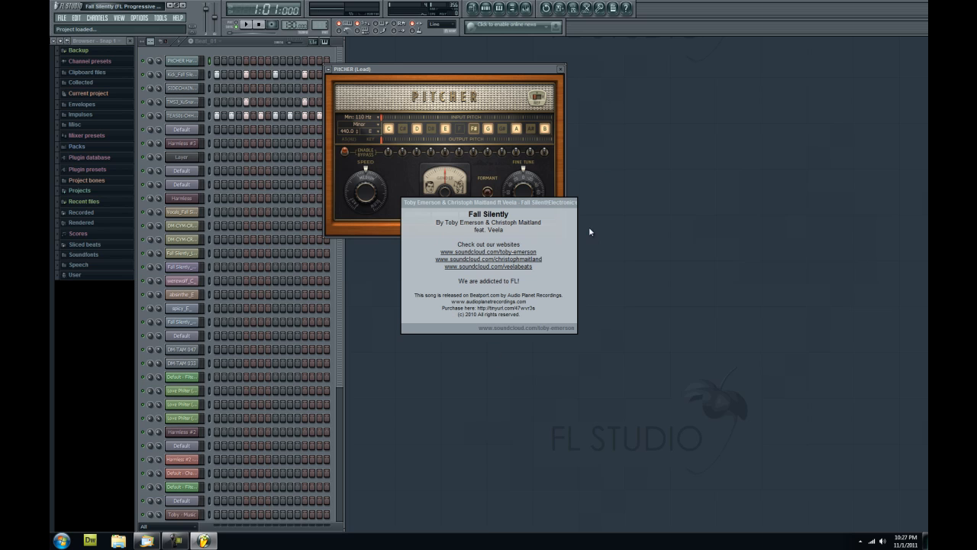
pyautogui.click(420, 238)
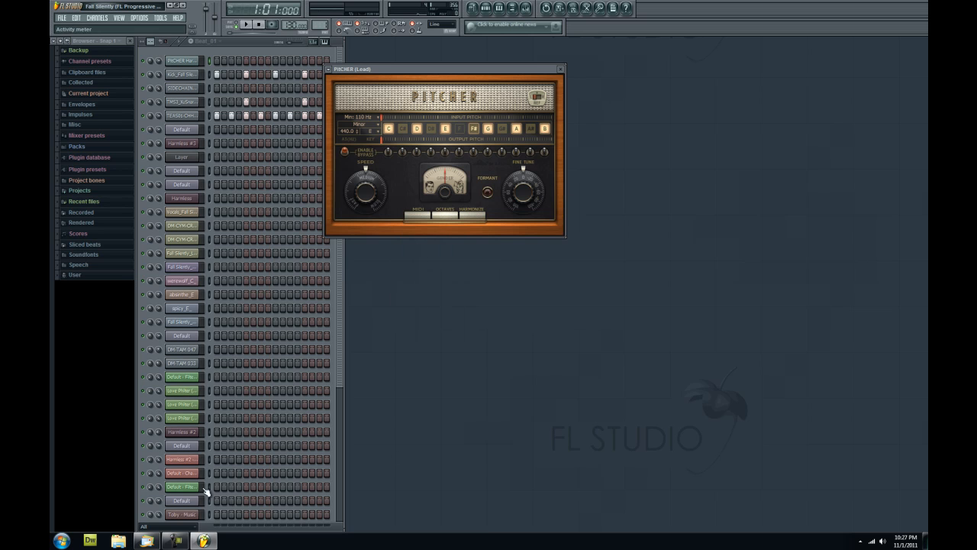
pyautogui.click(563, 72)
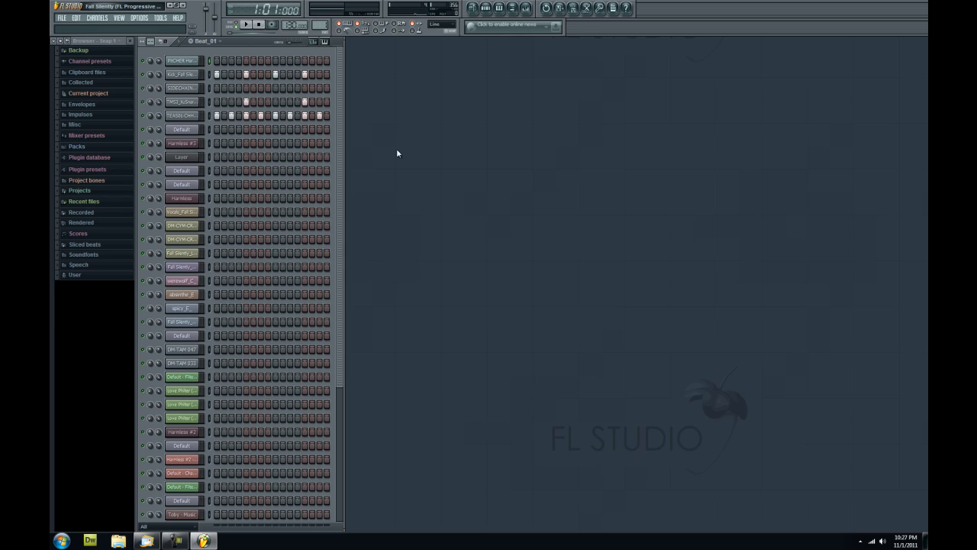
# Step: Play the opening of the loaded demo song, and stop playback
pyautogui.click(249, 27)
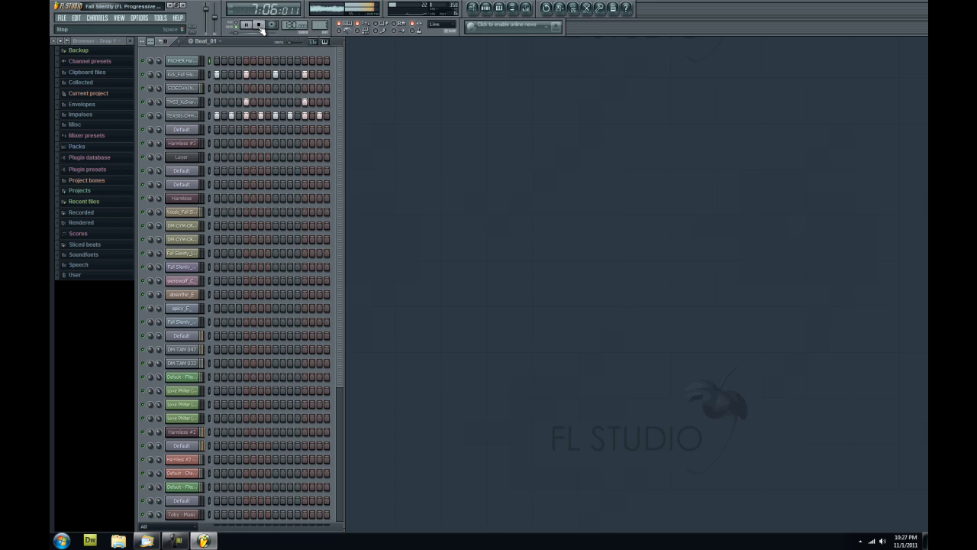
pyautogui.click(259, 25)
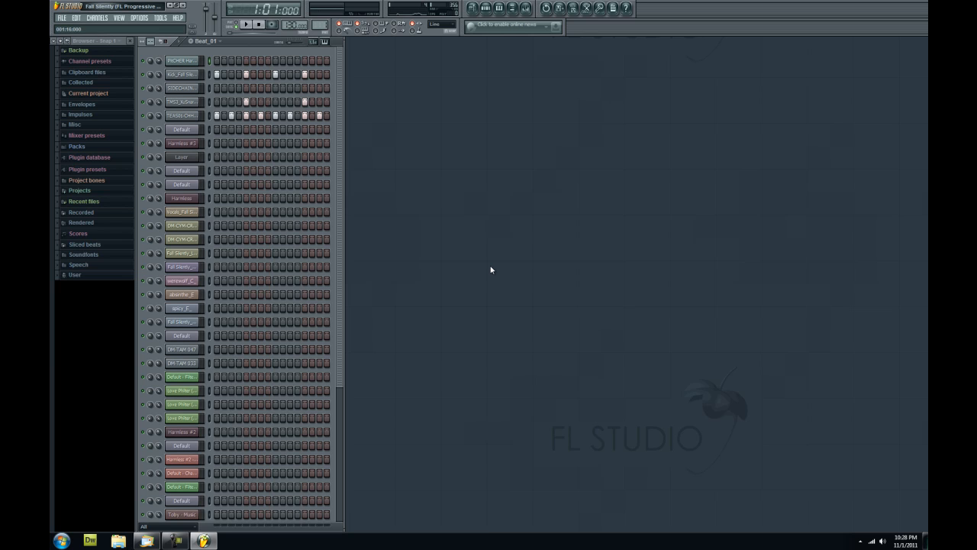
# Step: Set the audio input/output device to ASIO4ALL v2 in the audio settings
pyautogui.click(139, 18)
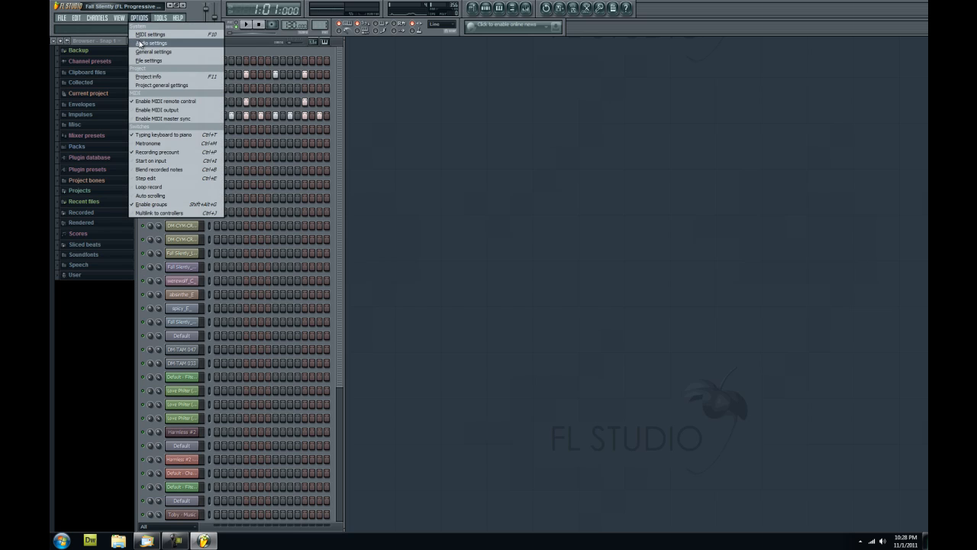
pyautogui.click(145, 43)
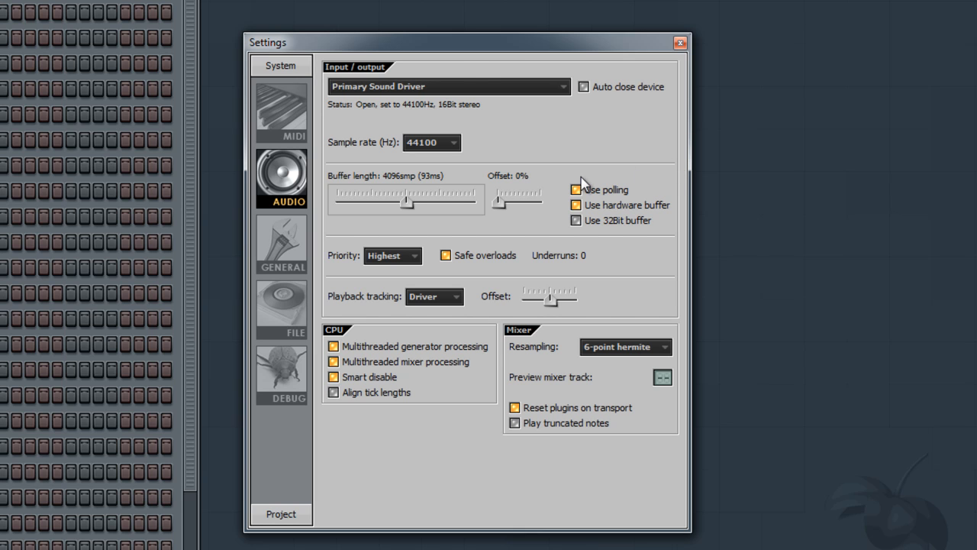
pyautogui.click(481, 90)
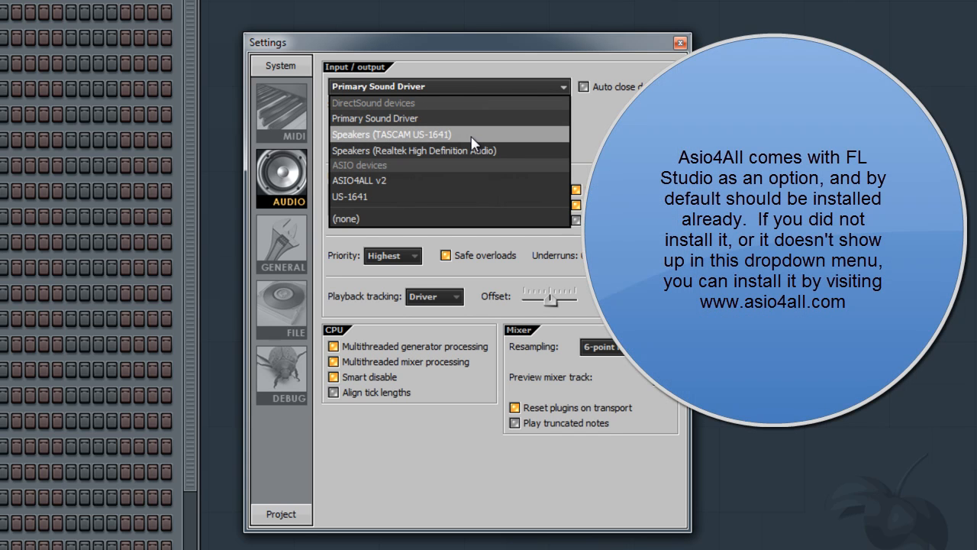
pyautogui.click(463, 180)
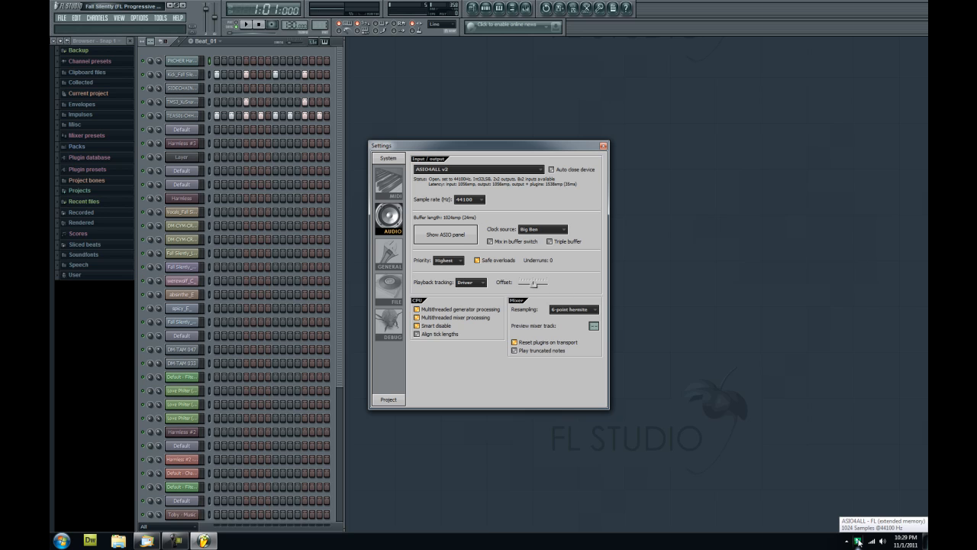
# Step: Open the ASIO4ALL control panel, and examine its advanced options and the inputs and outputs under Realtek High Definition Audio
pyautogui.click(858, 544)
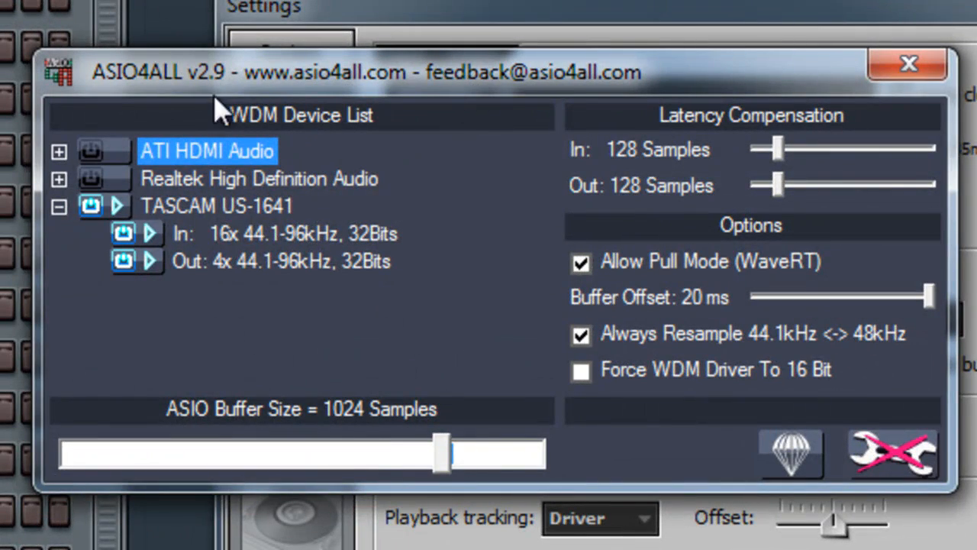
pyautogui.click(917, 461)
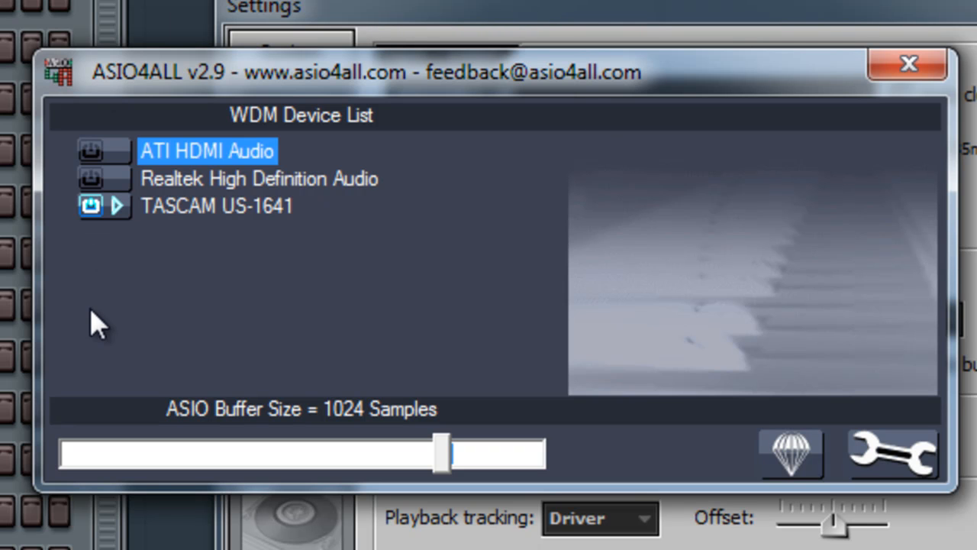
pyautogui.click(913, 468)
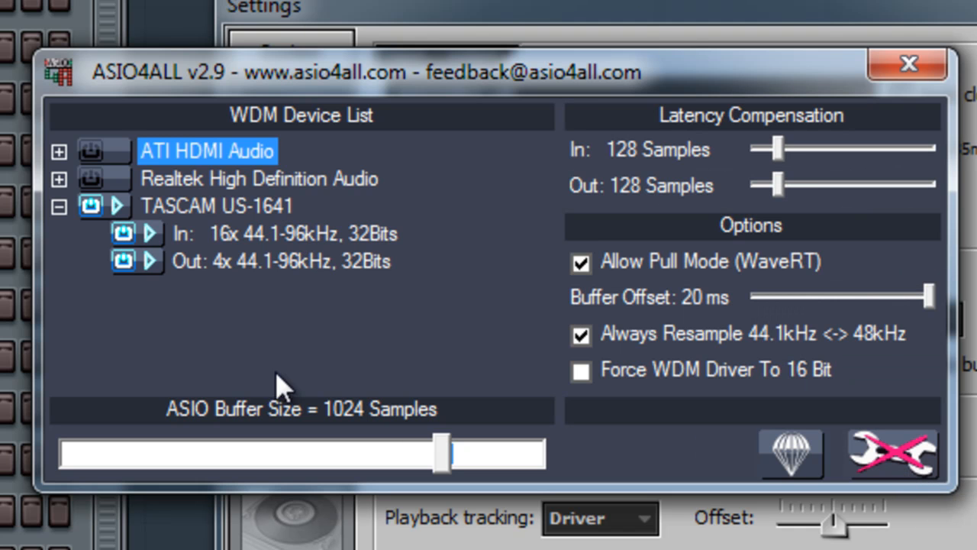
pyautogui.click(58, 180)
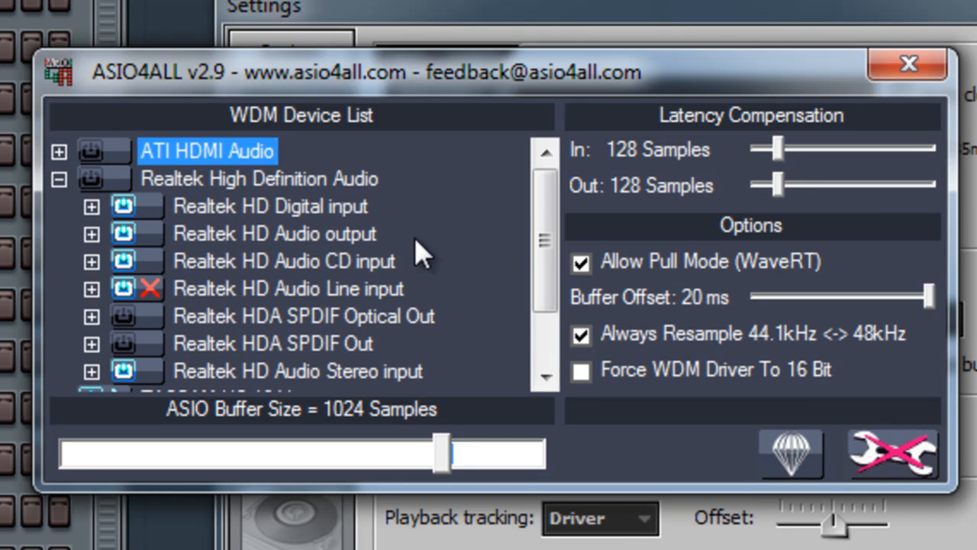
pyautogui.scroll(-1, 451, 259)
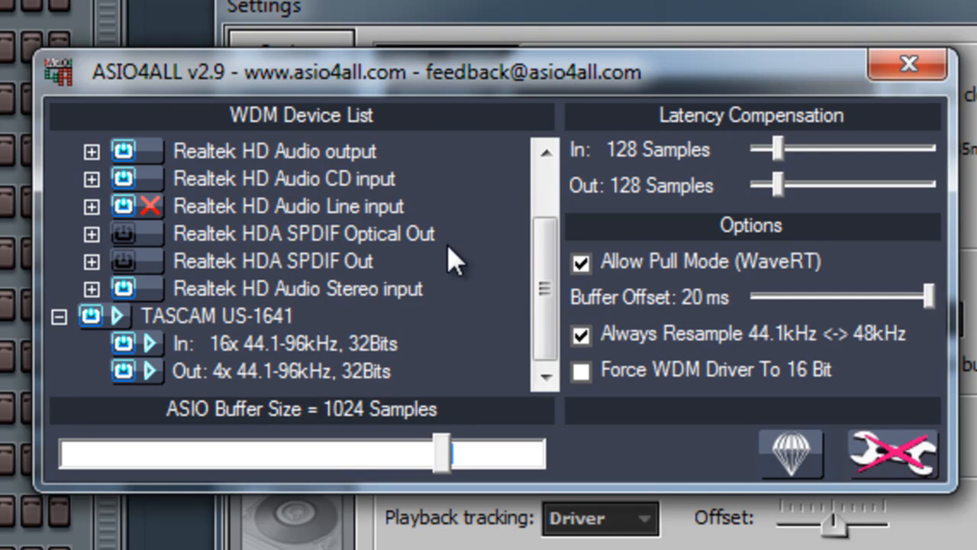
pyautogui.scroll(1, 447, 262)
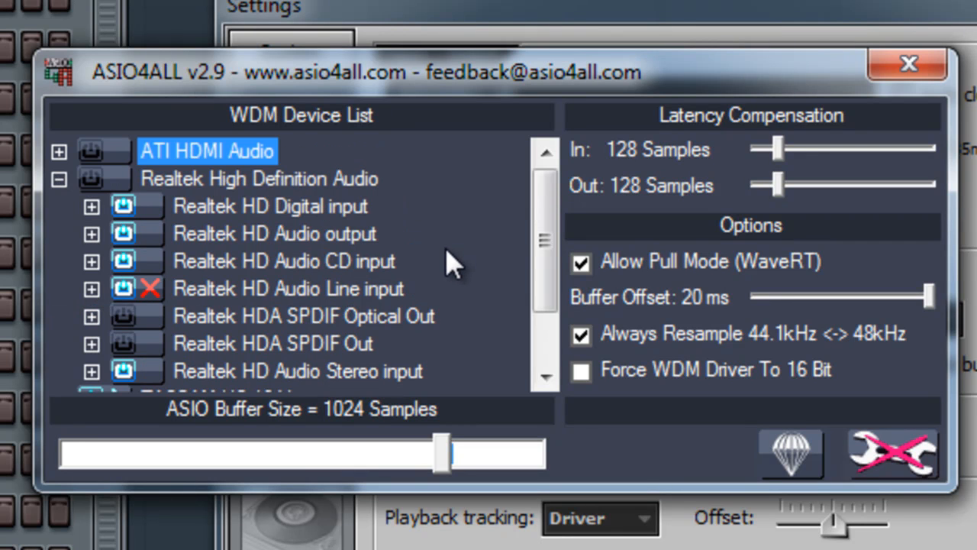
pyautogui.click(56, 179)
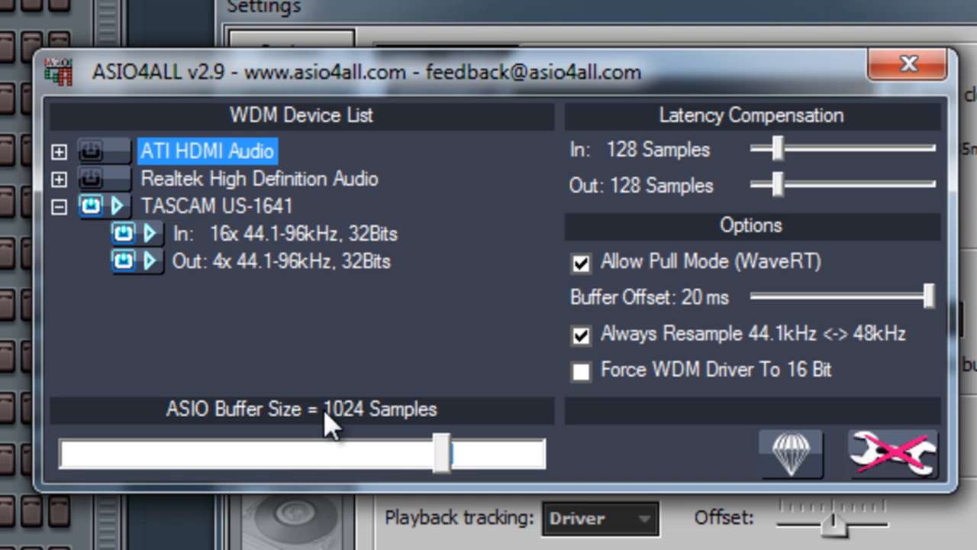
# Step: Try an ASIO buffer size of 352 samples, and return the buffer to 1024 samples
pyautogui.moveTo(446, 460); pyautogui.dragTo(301, 484)
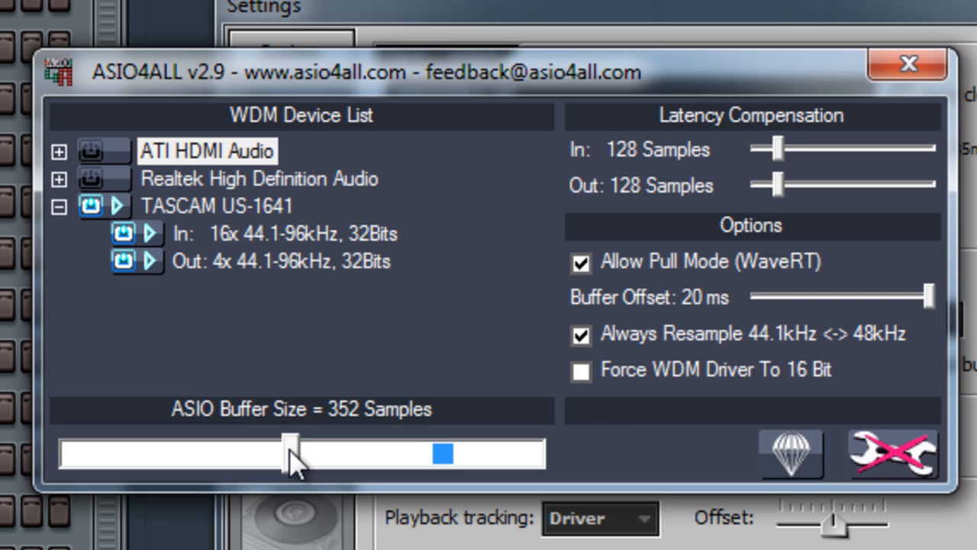
pyautogui.moveTo(291, 447); pyautogui.dragTo(440, 441)
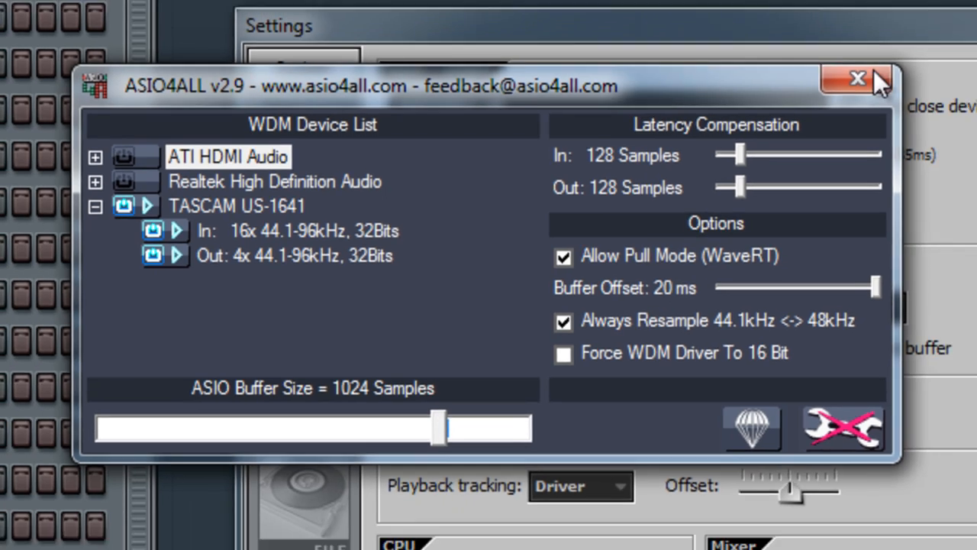
# Step: Close the ASIO4ALL control panel and the audio settings window
pyautogui.click(909, 64)
pyautogui.moveTo(579, 152); pyautogui.dragTo(564, 133)
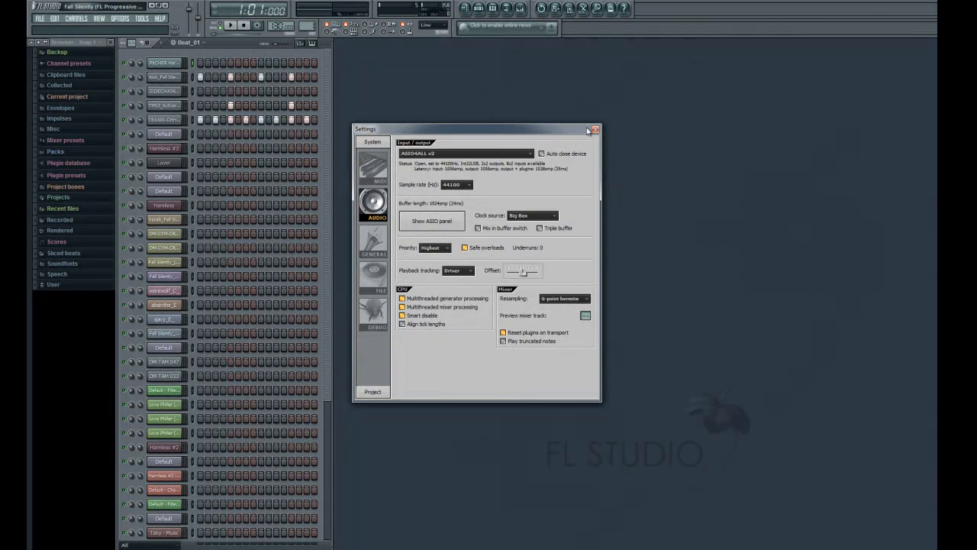
pyautogui.click(597, 130)
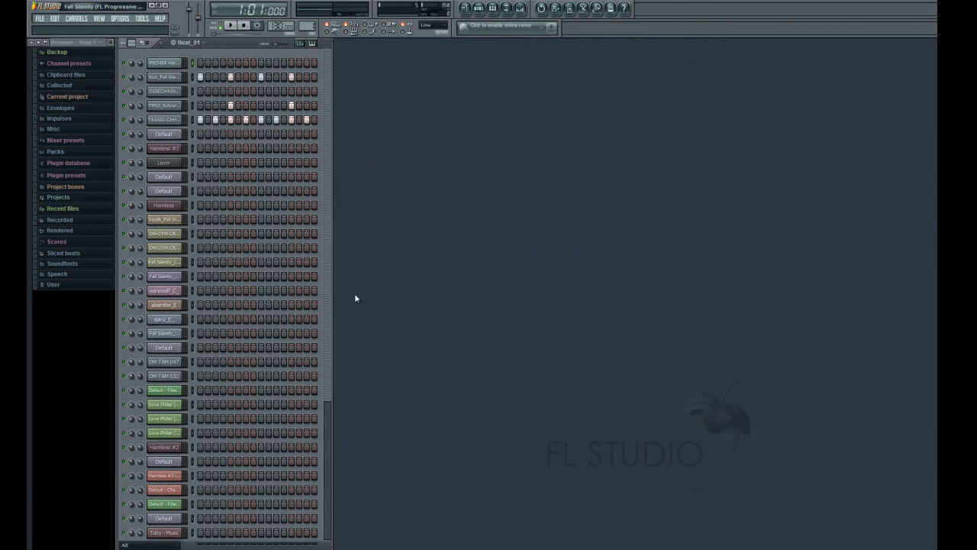
# Step: Create a new project, and audition its Kick, Clap, Hat and Snare channels
pyautogui.click(39, 19)
pyautogui.click(42, 30)
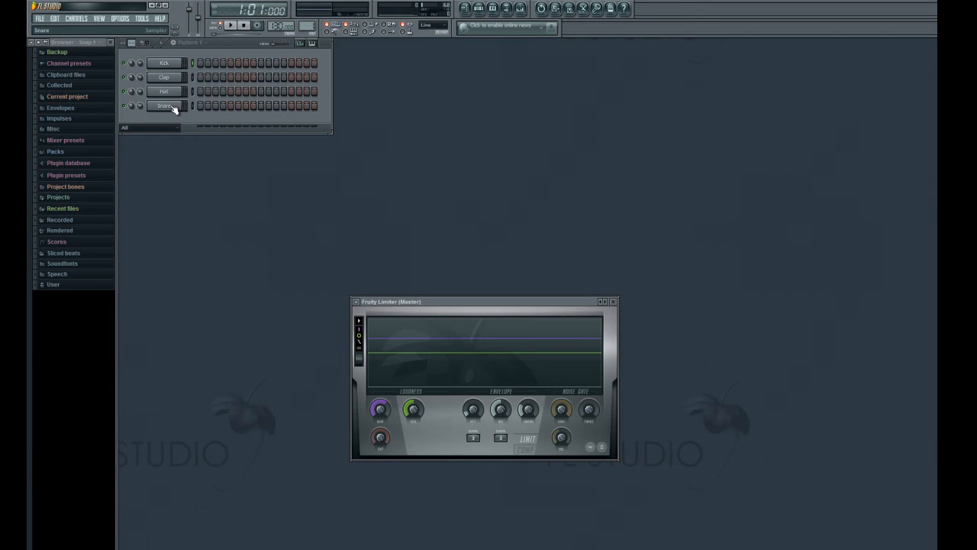
pyautogui.click(162, 67)
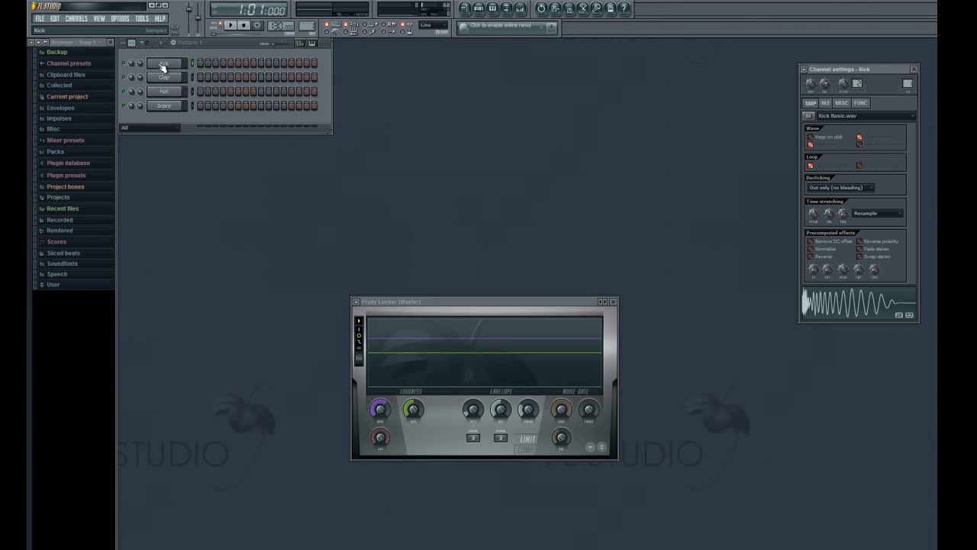
pyautogui.click(172, 80)
pyautogui.click(172, 92)
pyautogui.click(172, 107)
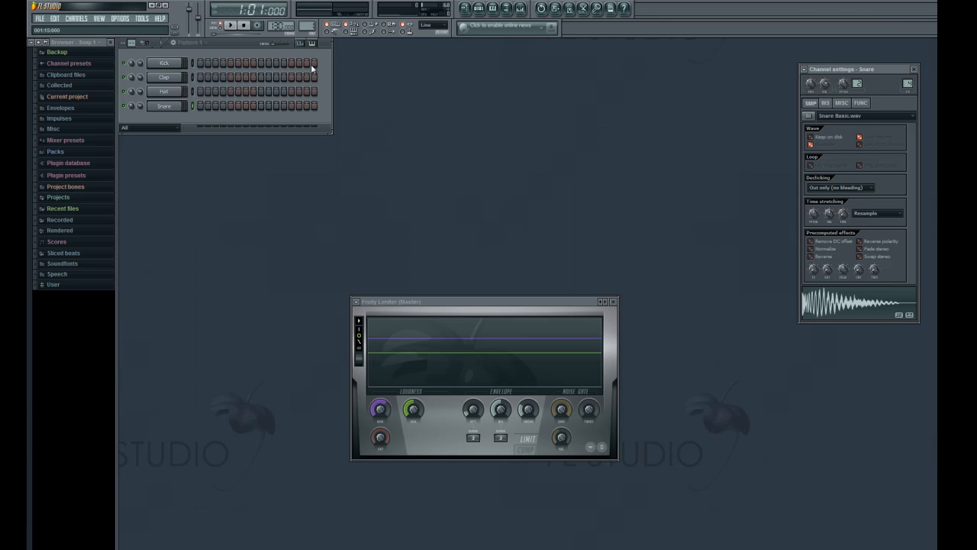
# Step: Place Kick hits on steps 1, 5, 9 and 13 of Pattern 1, and play the pattern back
pyautogui.click(201, 64)
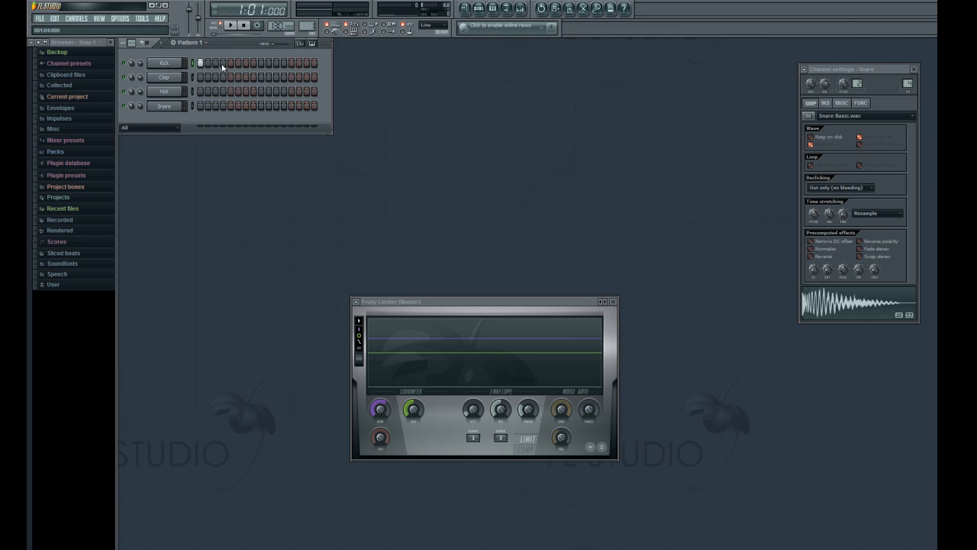
pyautogui.click(231, 64)
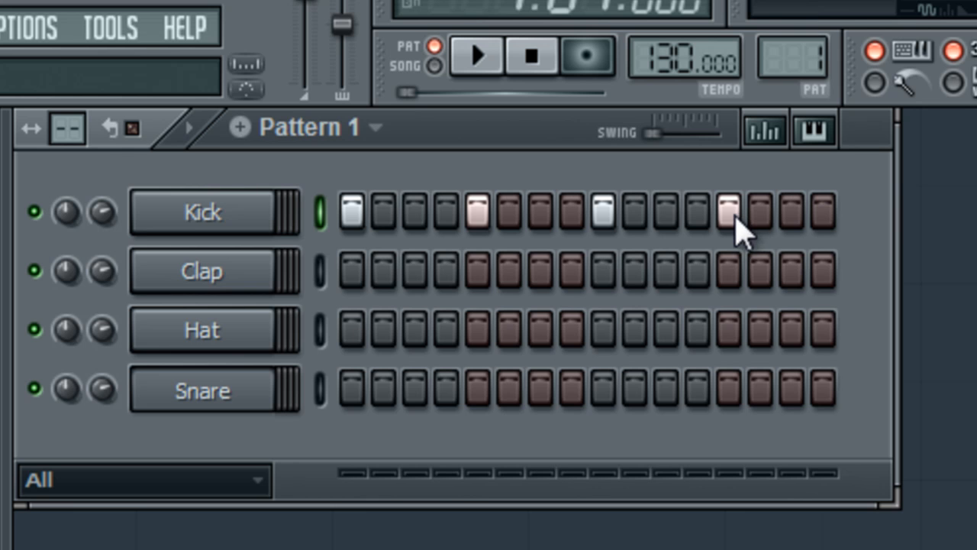
pyautogui.click(480, 57)
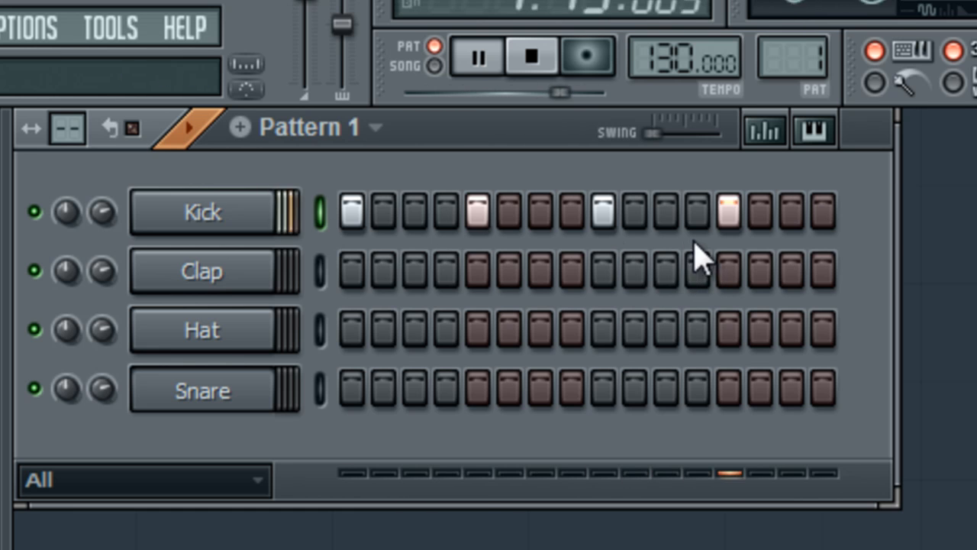
pyautogui.click(530, 73)
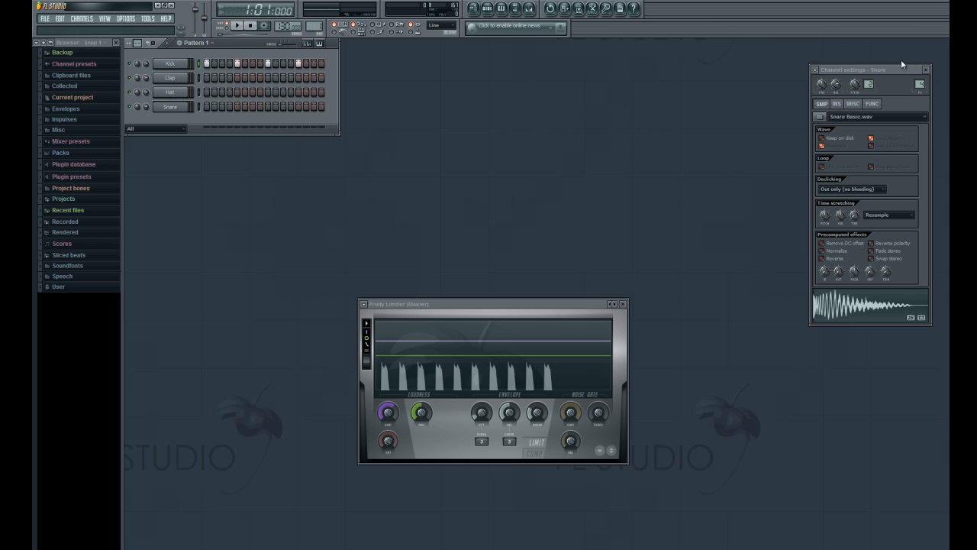
pyautogui.click(179, 68)
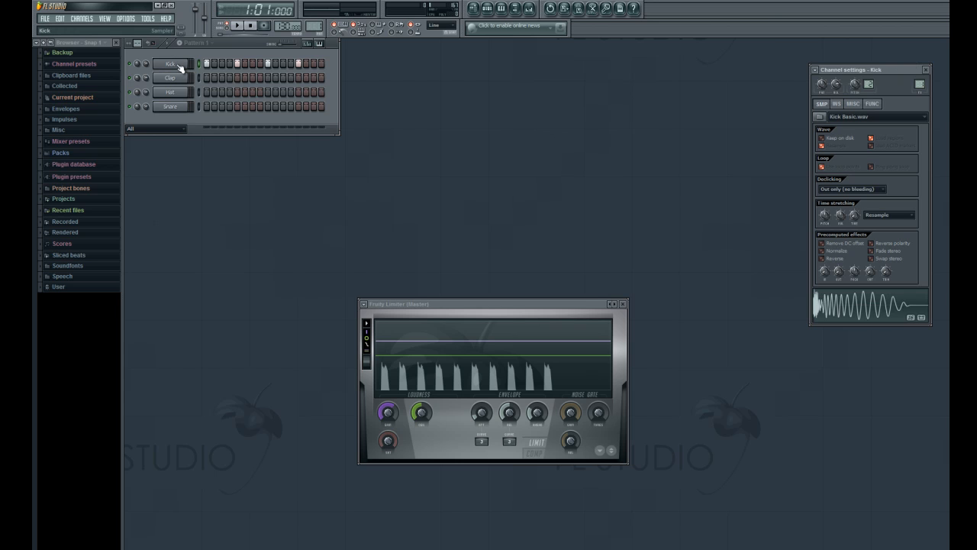
pyautogui.moveTo(867, 73); pyautogui.dragTo(480, 70)
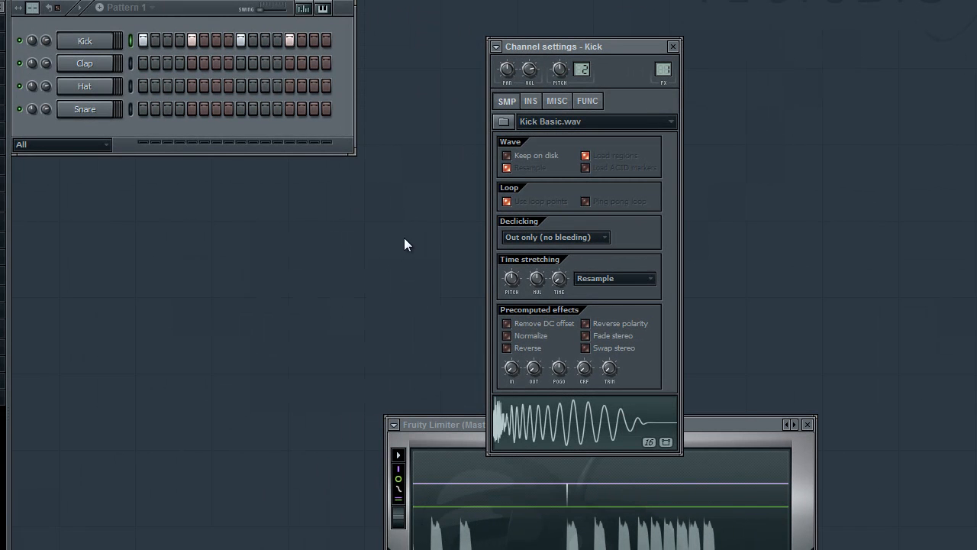
pyautogui.click(107, 66)
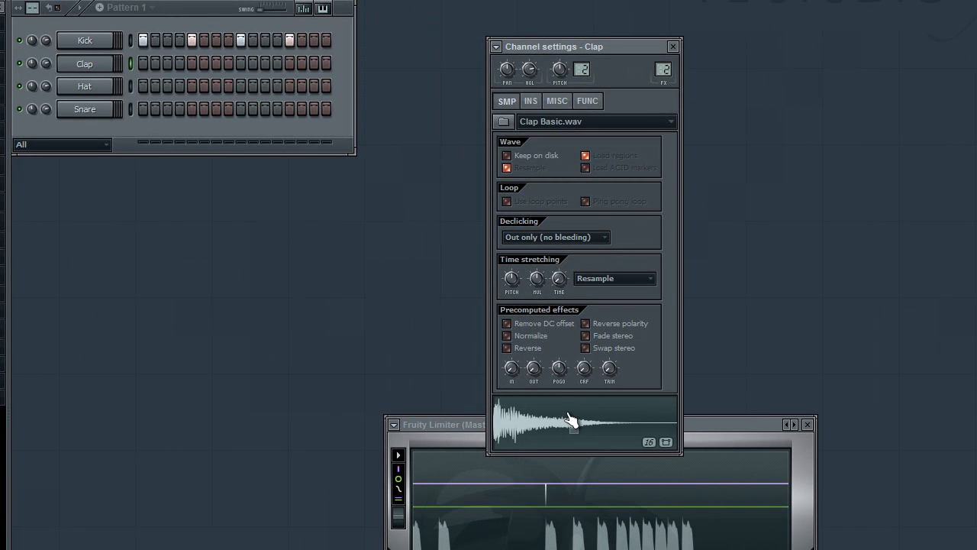
pyautogui.click(106, 86)
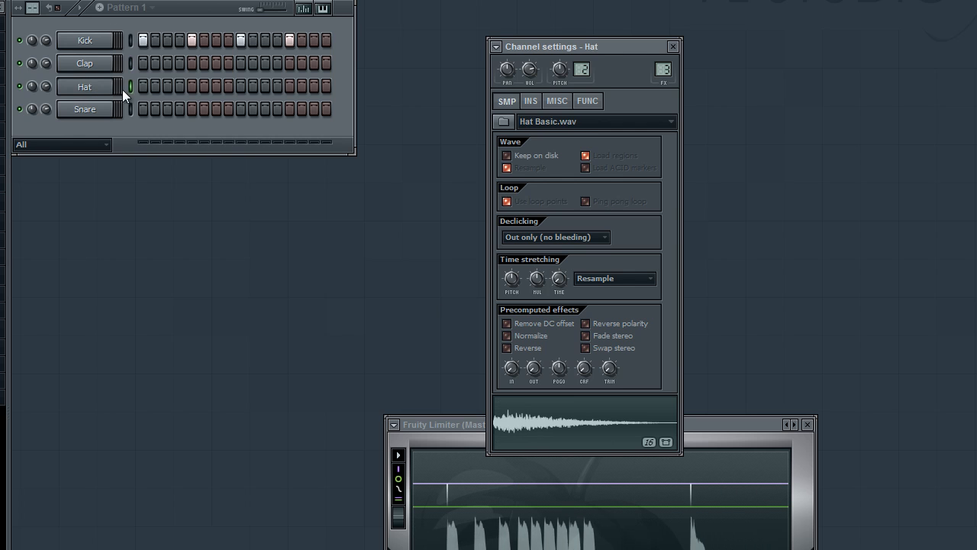
pyautogui.click(106, 110)
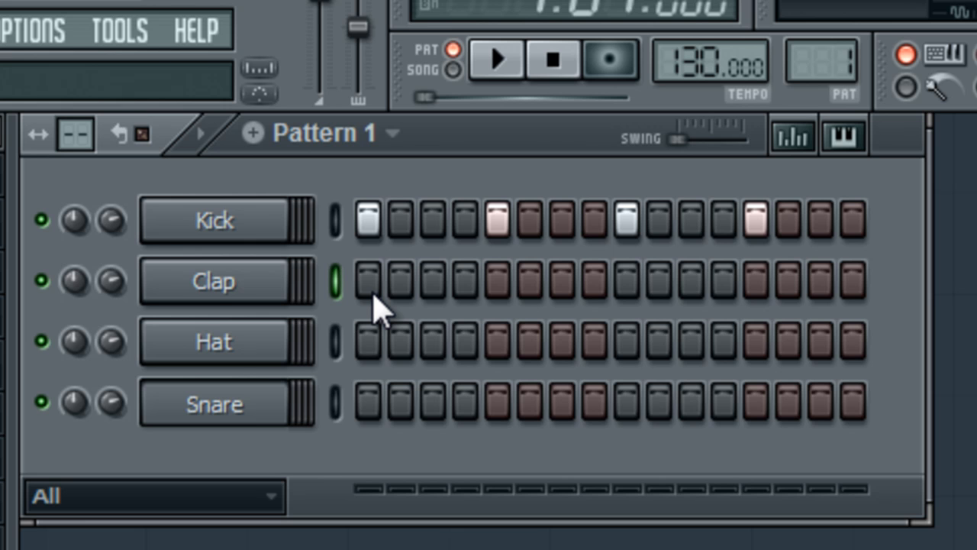
# Step: Place Clap and Snare hits on steps 5 and 13 of Pattern 1
pyautogui.click(497, 293)
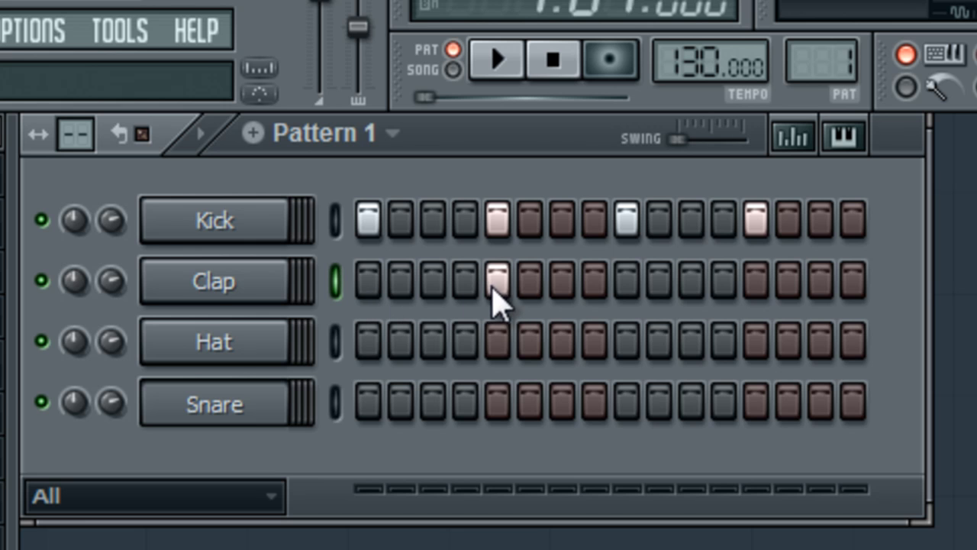
pyautogui.click(753, 283)
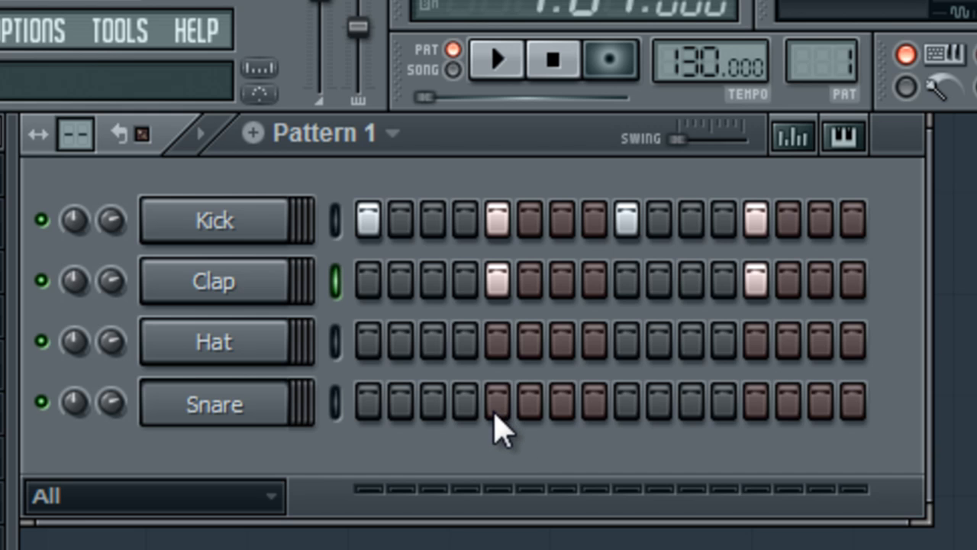
pyautogui.click(498, 403)
pyautogui.click(757, 404)
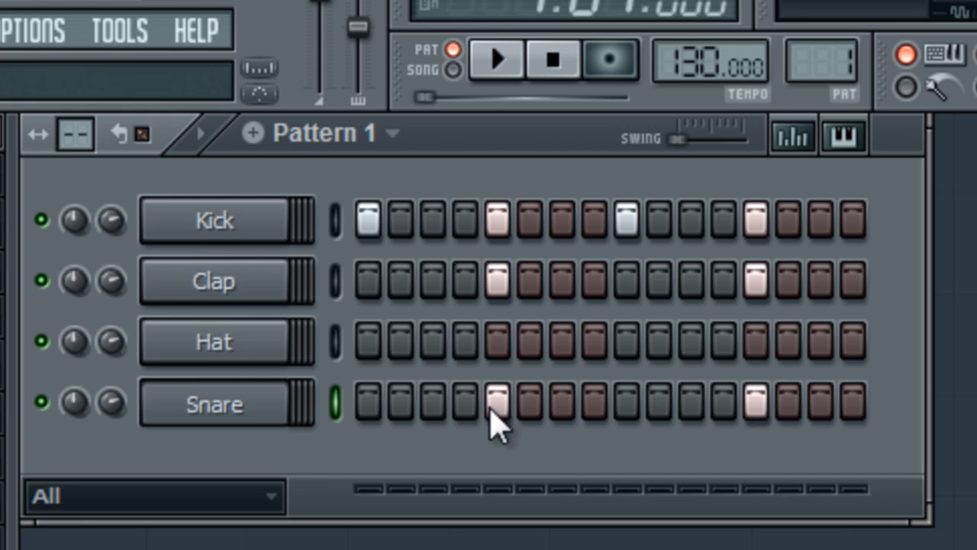
# Step: Place Hat hits on steps 3, 7, 11, 15 and 16 of Pattern 1, and play the pattern back
pyautogui.click(432, 344)
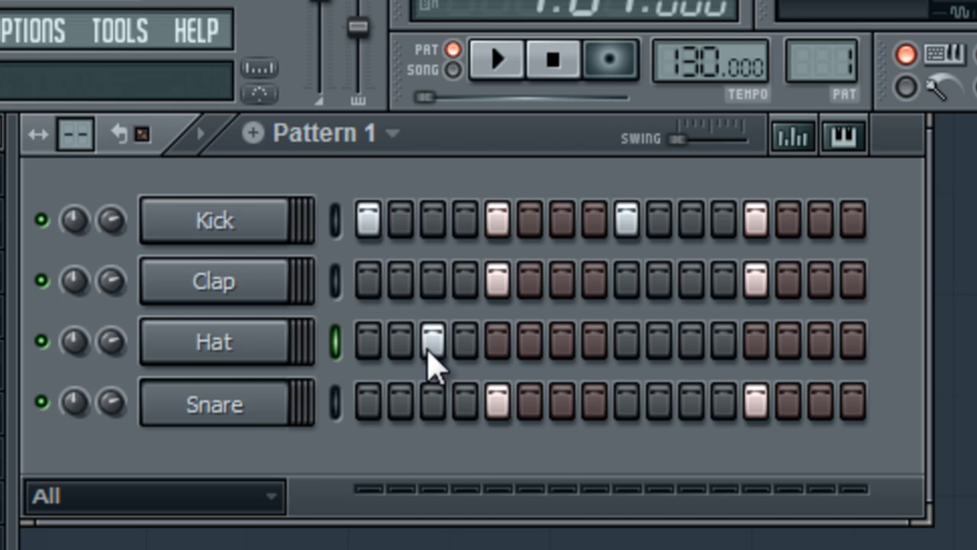
pyautogui.click(562, 344)
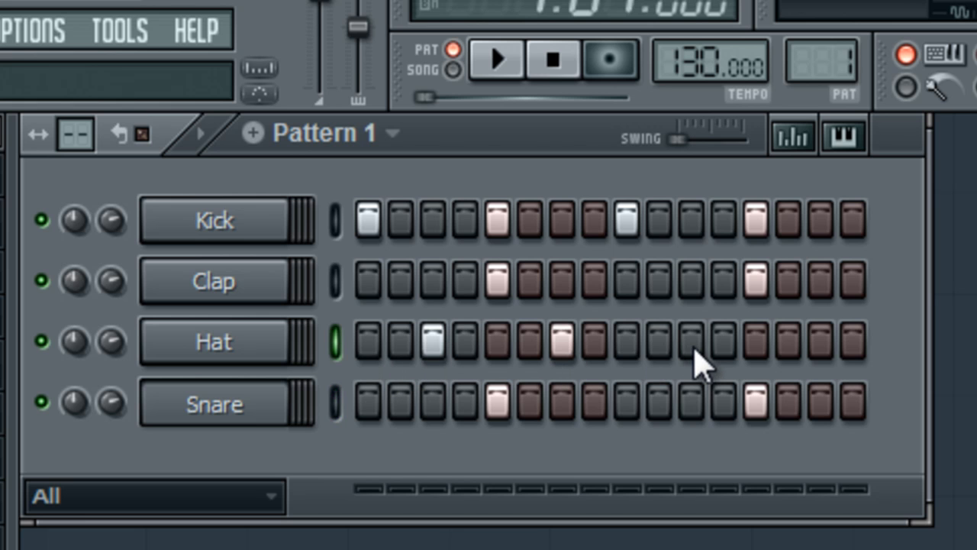
pyautogui.click(692, 345)
pyautogui.click(820, 345)
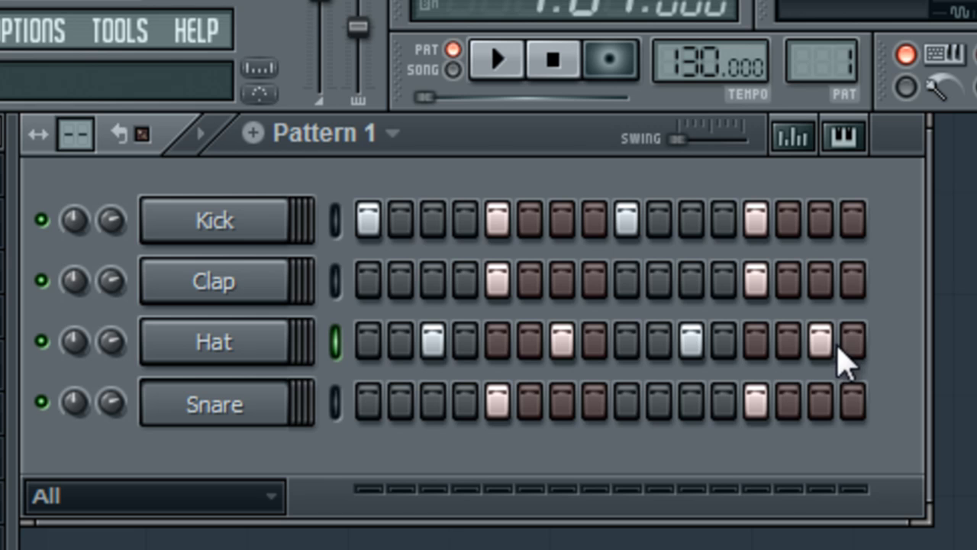
pyautogui.click(852, 345)
pyautogui.click(496, 61)
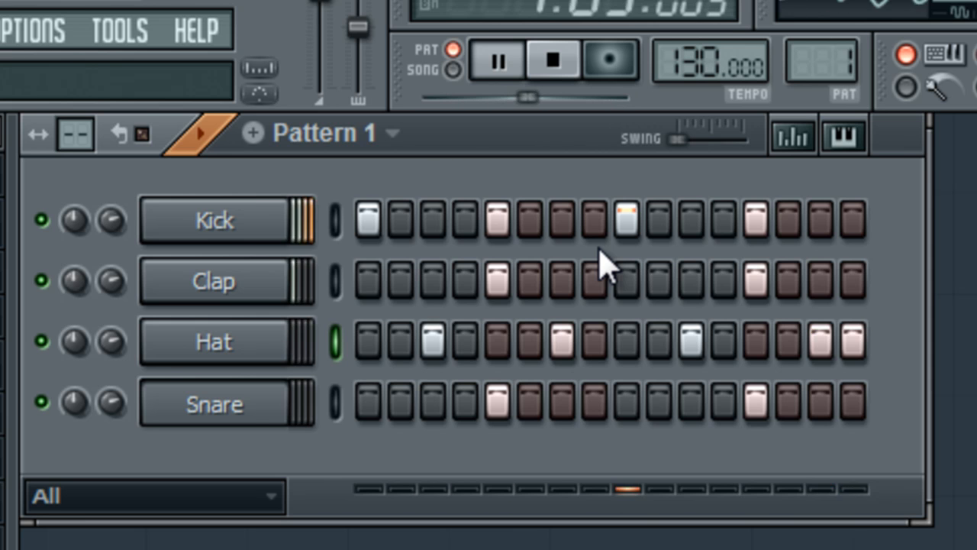
pyautogui.click(557, 64)
# Step: Mute and unmute the Kick, Clap, Hat and Snare channels while Pattern 1 plays to hear each one's part in the beat
pyautogui.moveTo(238, 52); pyautogui.dragTo(457, 130)
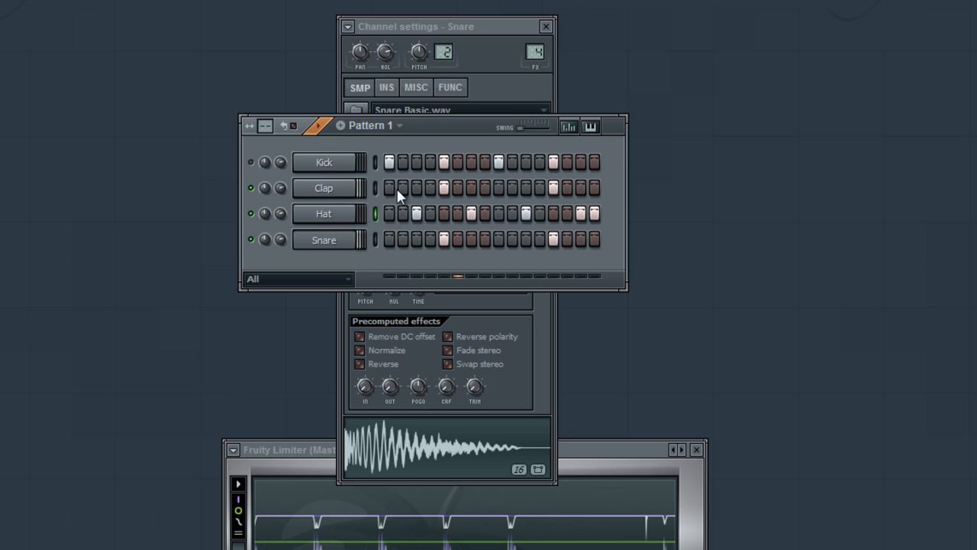
pyautogui.click(252, 162)
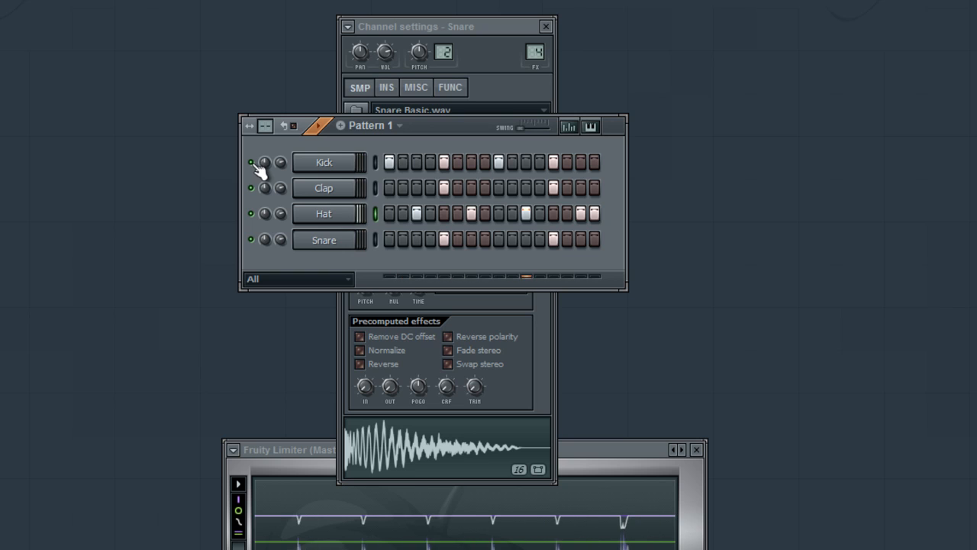
pyautogui.click(251, 188)
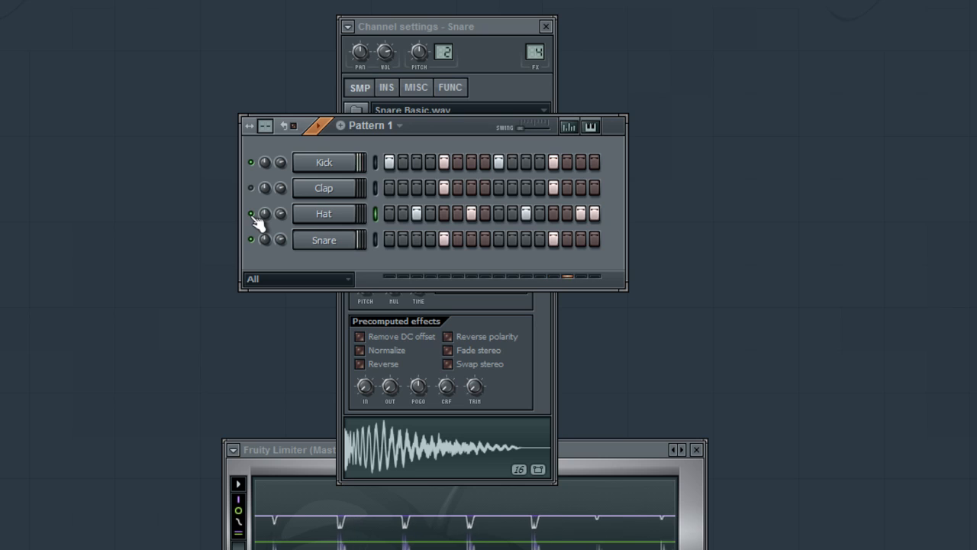
pyautogui.click(251, 214)
pyautogui.click(251, 239)
pyautogui.click(251, 188)
pyautogui.click(251, 213)
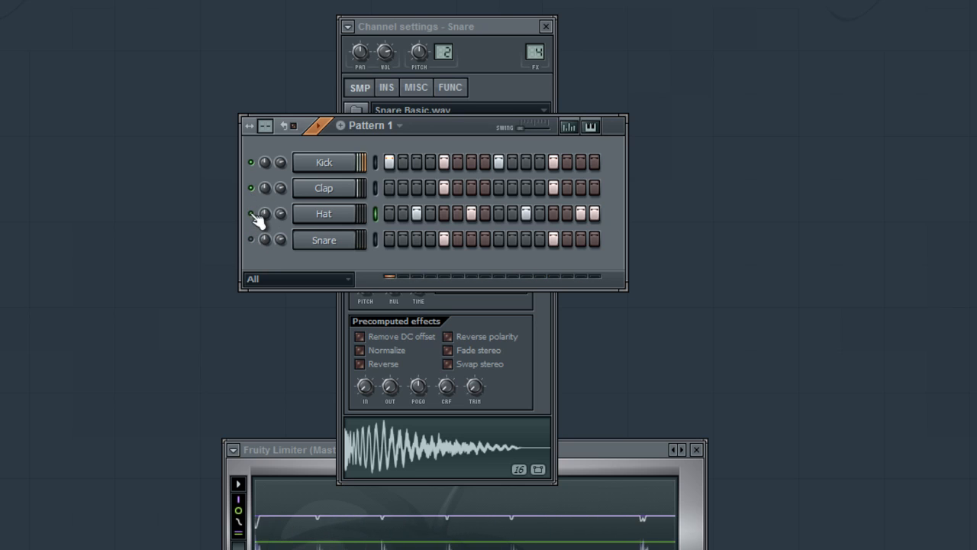
pyautogui.click(252, 239)
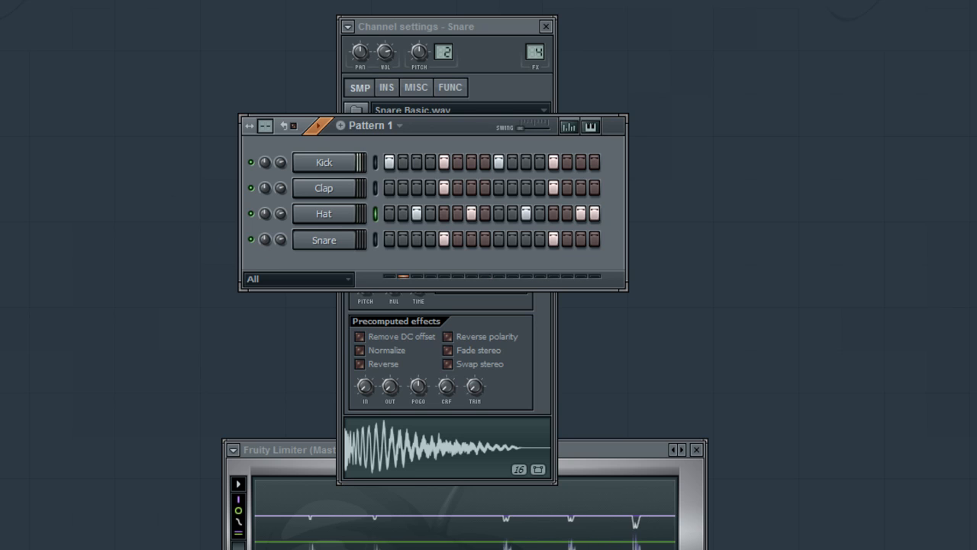
# Step: Stop and restart playback of Pattern 1 with all four drum channels active
pyautogui.press('space')
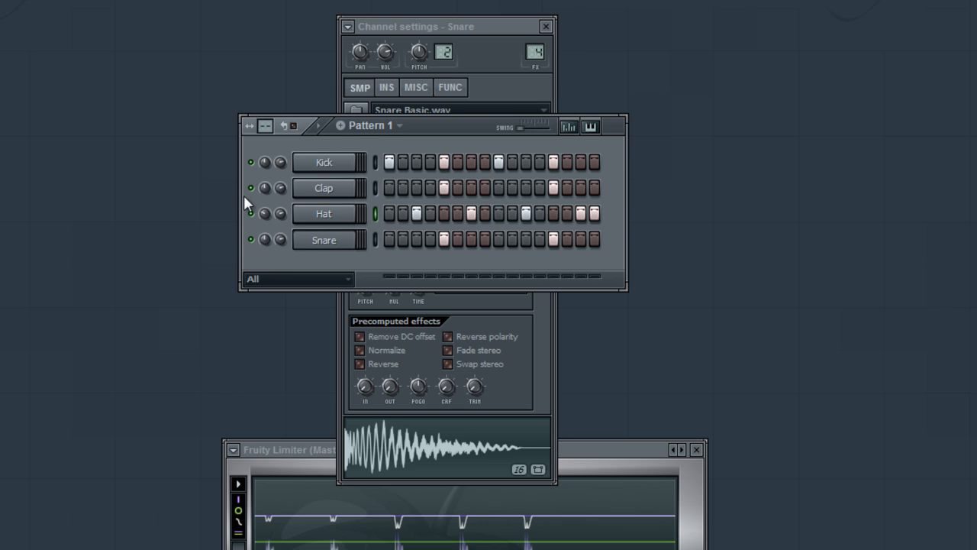
pyautogui.press('space')
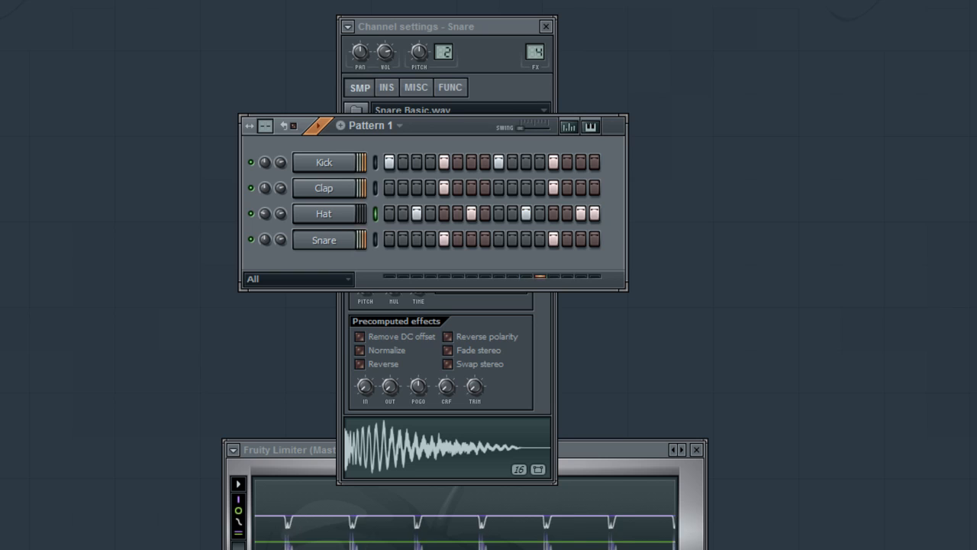
pyautogui.press('space')
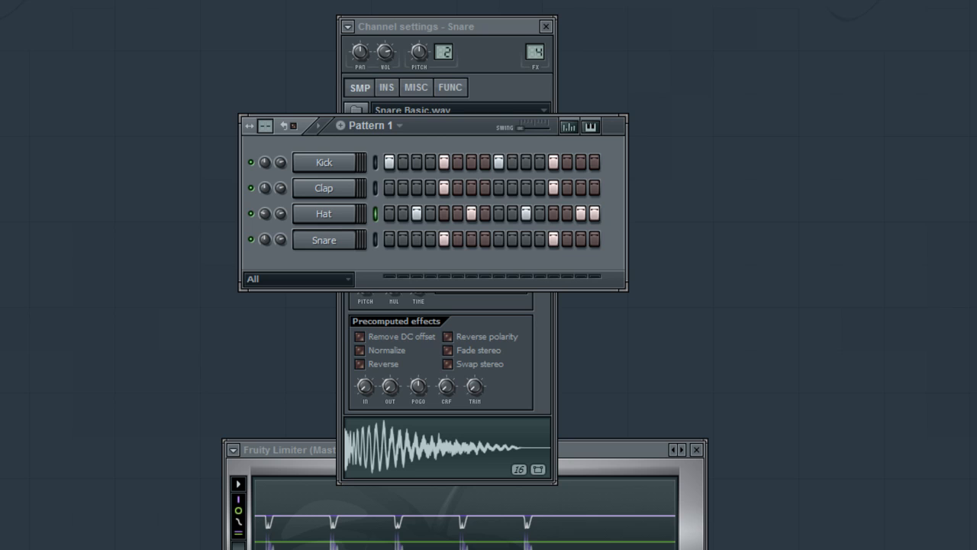
pyautogui.press('space')
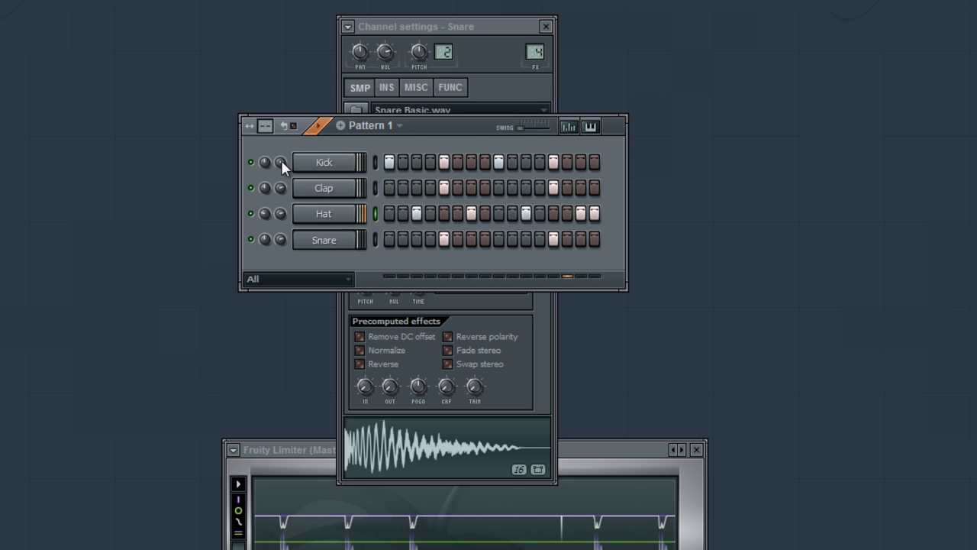
# Step: Lower the Kick channel's volume and raise it again during playback to compare the levels, and stop the pattern
pyautogui.moveTo(281, 161); pyautogui.dragTo(274, 255)
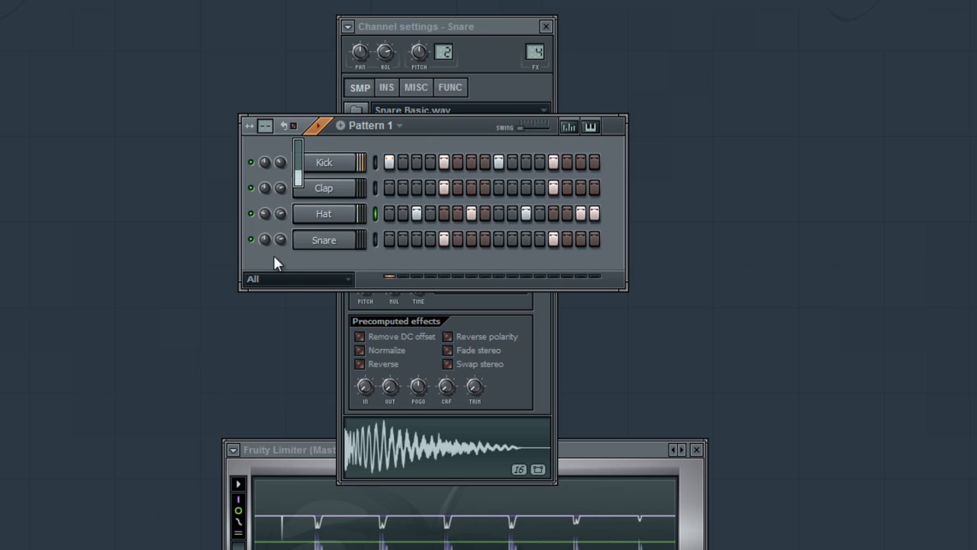
pyautogui.moveTo(275, 311); pyautogui.dragTo(270, 312)
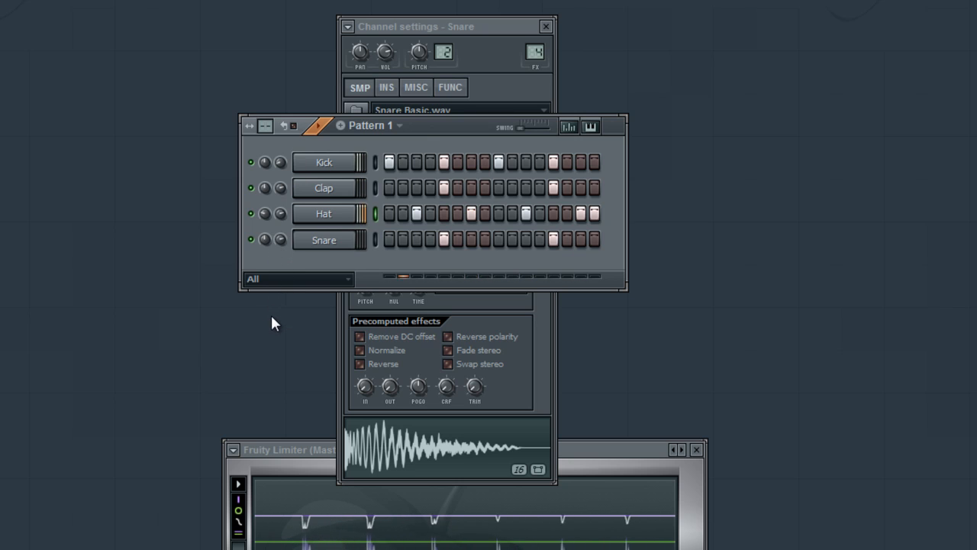
pyautogui.moveTo(280, 164); pyautogui.dragTo(278, 113)
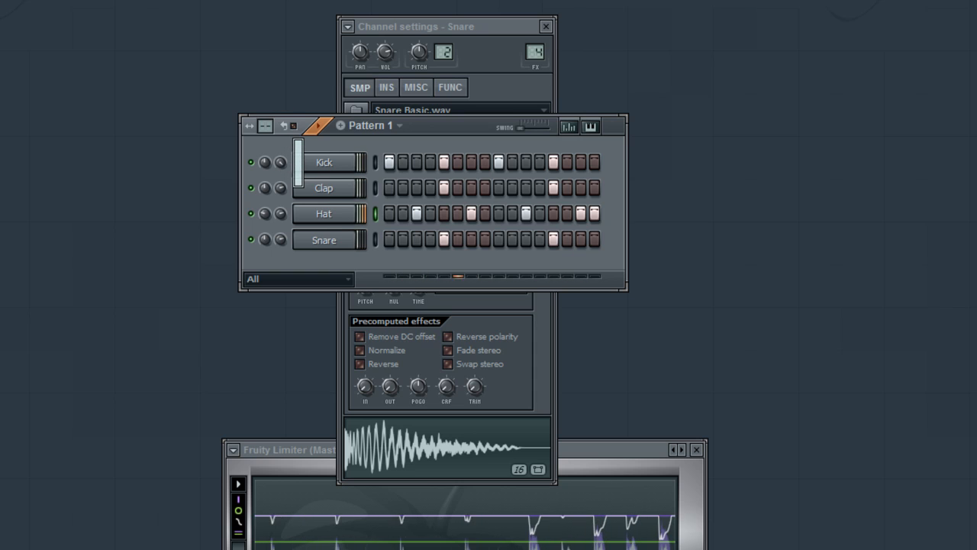
pyautogui.moveTo(273, 22); pyautogui.dragTo(275, 18)
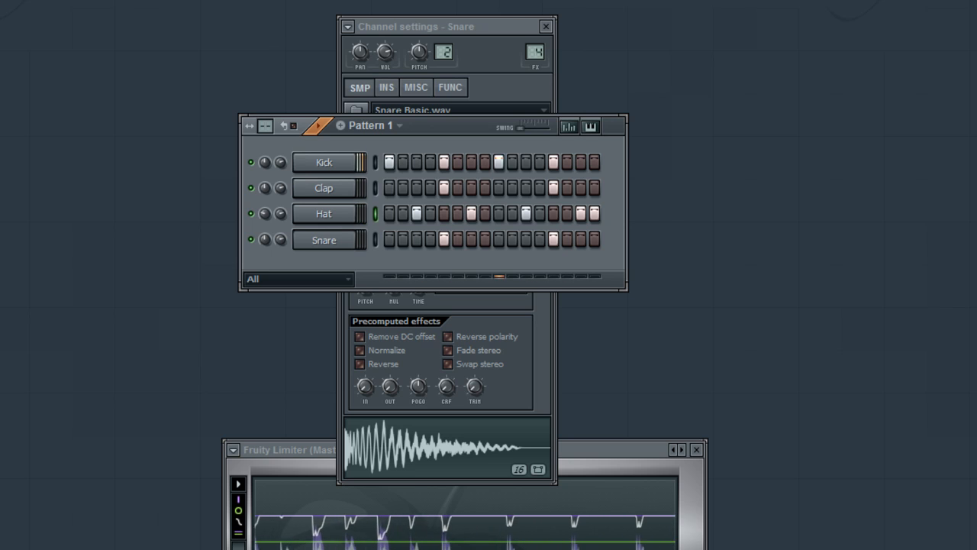
pyautogui.press('space')
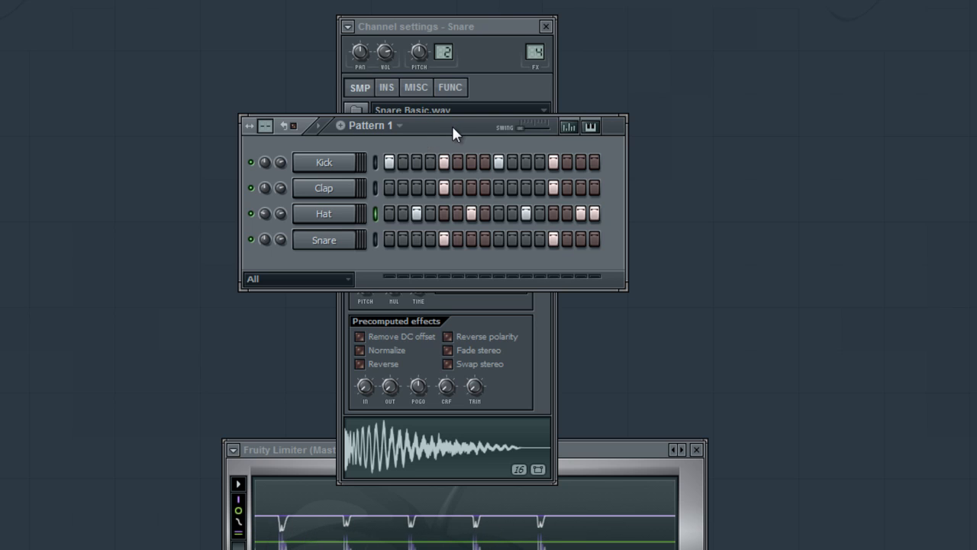
# Step: Switch to the empty Pattern 2 and add a Sytrus synthesizer channel
pyautogui.moveTo(453, 121); pyautogui.dragTo(380, 116)
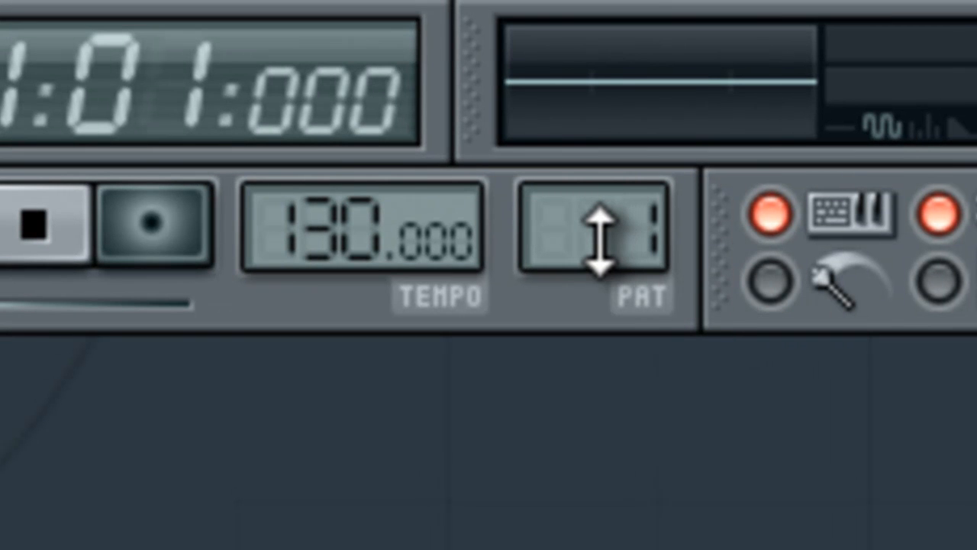
pyautogui.moveTo(599, 237); pyautogui.dragTo(603, 200)
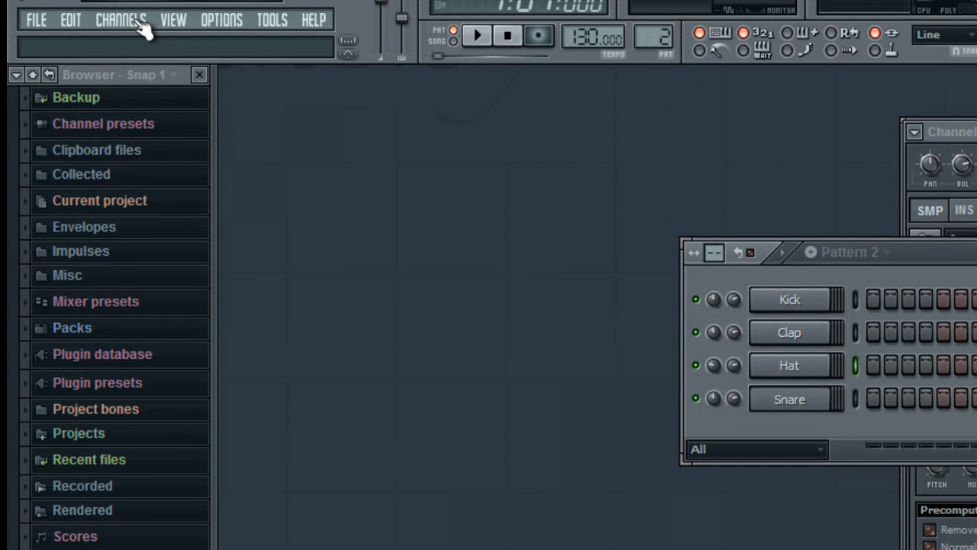
pyautogui.click(141, 24)
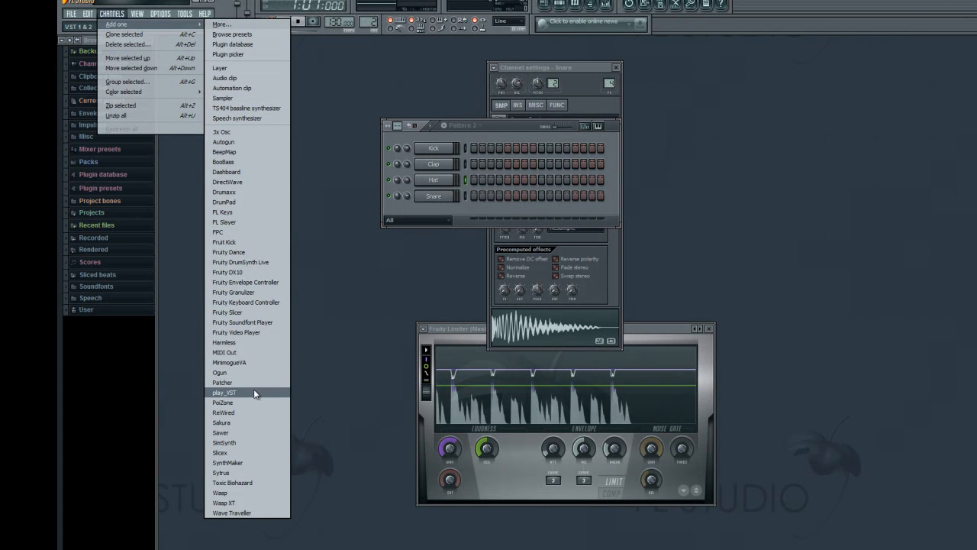
pyautogui.click(249, 473)
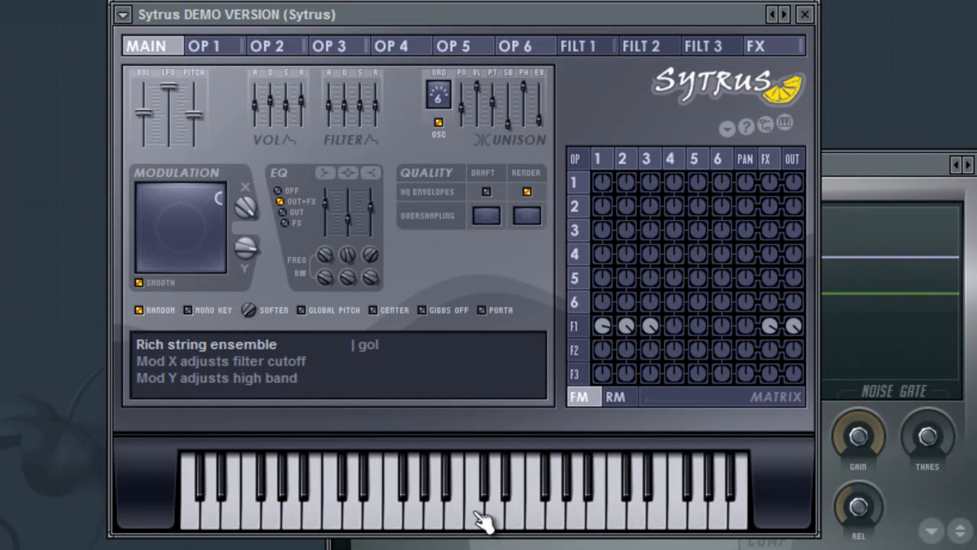
# Step: Audition Sytrus's Rich string ensemble sound by playing several notes on its keyboard
pyautogui.click(483, 522)
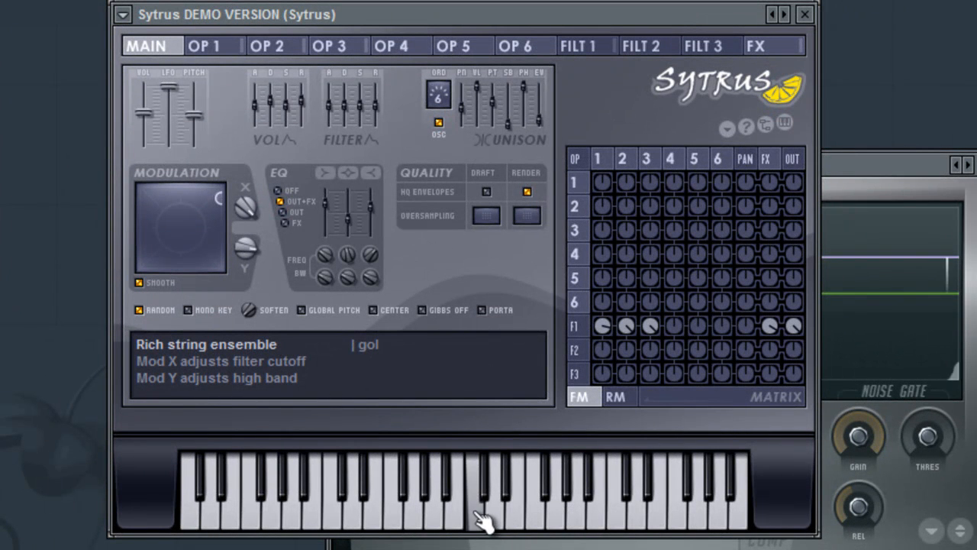
pyautogui.click(379, 521)
pyautogui.click(412, 523)
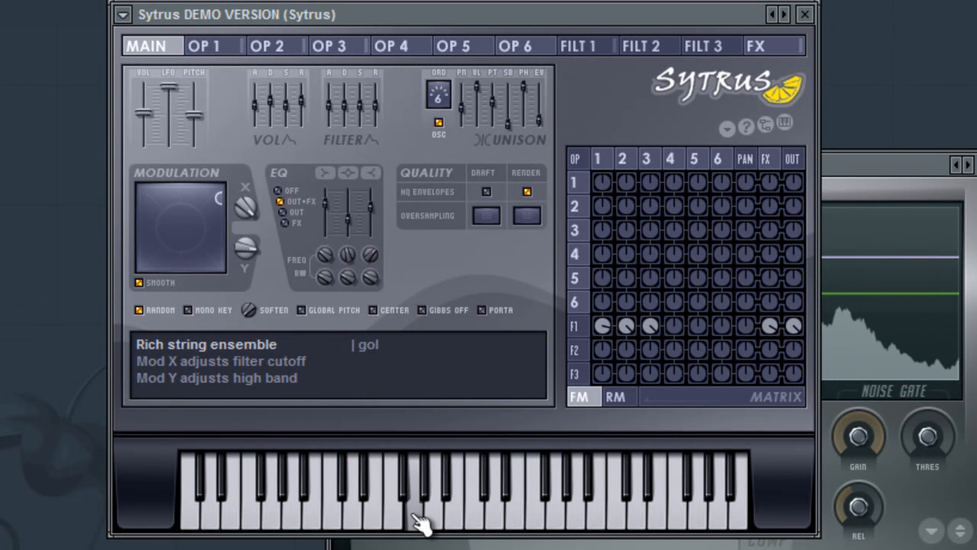
pyautogui.click(340, 523)
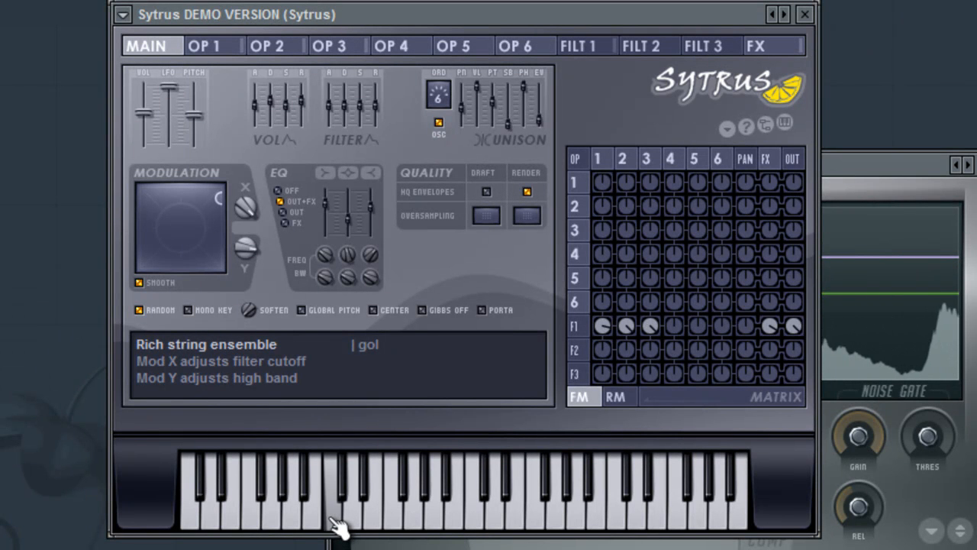
pyautogui.click(460, 524)
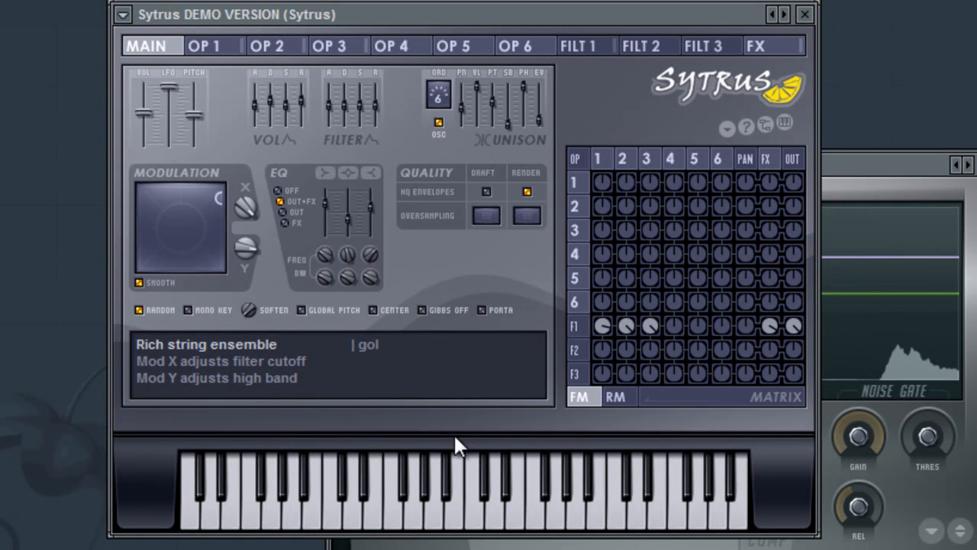
# Step: Audition the 3o3ish and 3o3ish 2 presets in Sytrus, and load and try the 3o3ish 3 preset
pyautogui.click(786, 15)
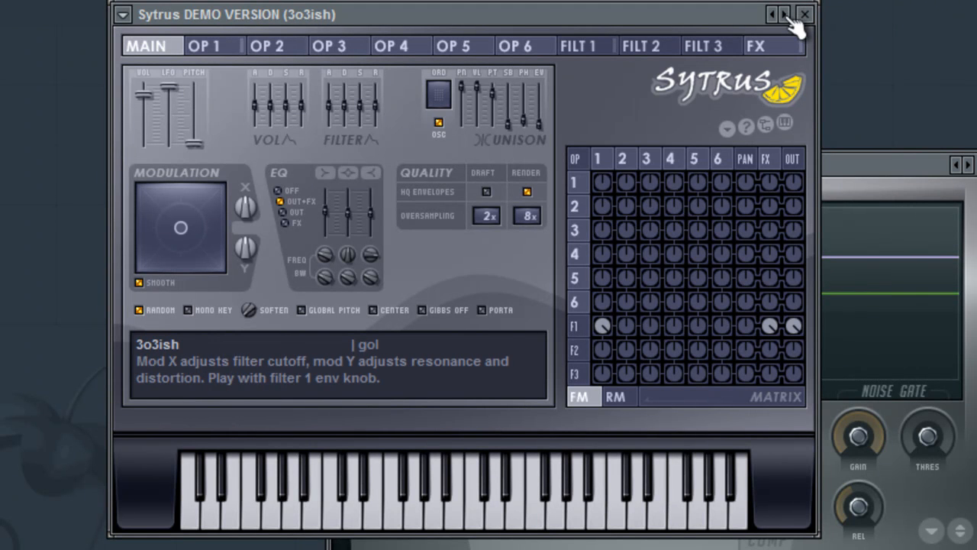
pyautogui.click(481, 518)
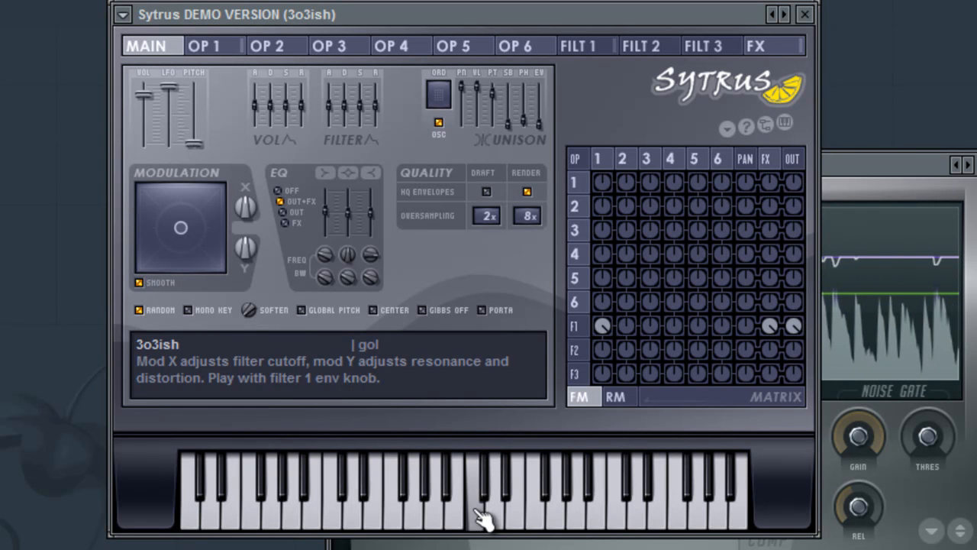
pyautogui.click(784, 14)
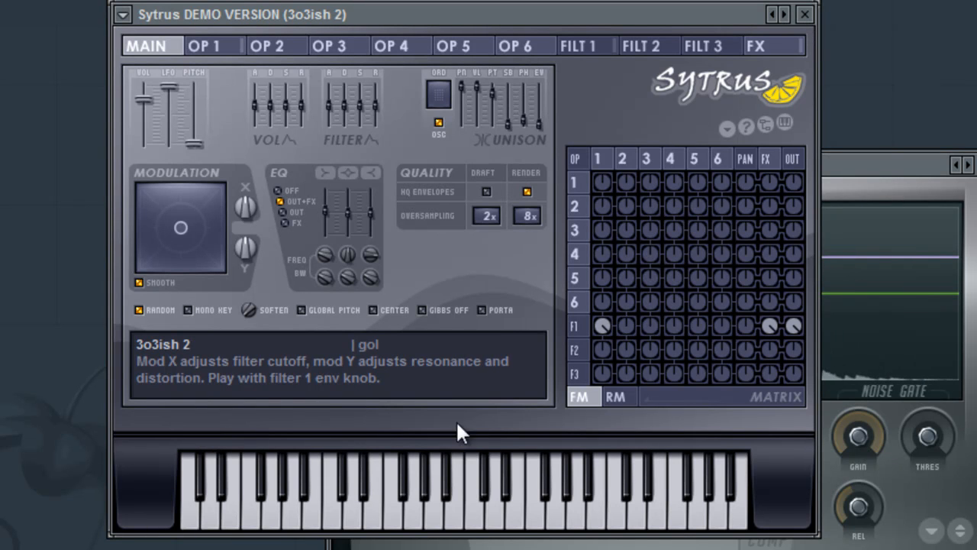
pyautogui.click(473, 519)
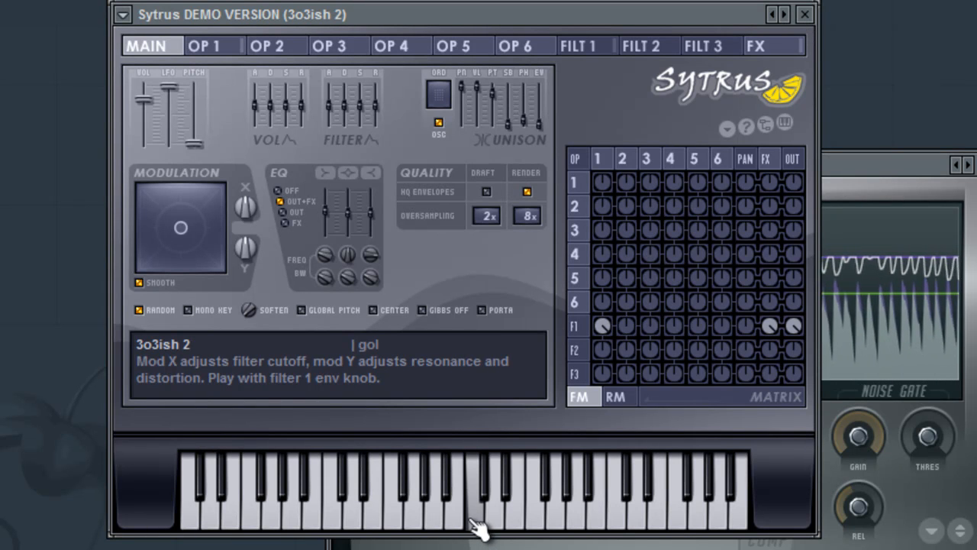
pyautogui.click(785, 13)
pyautogui.click(473, 517)
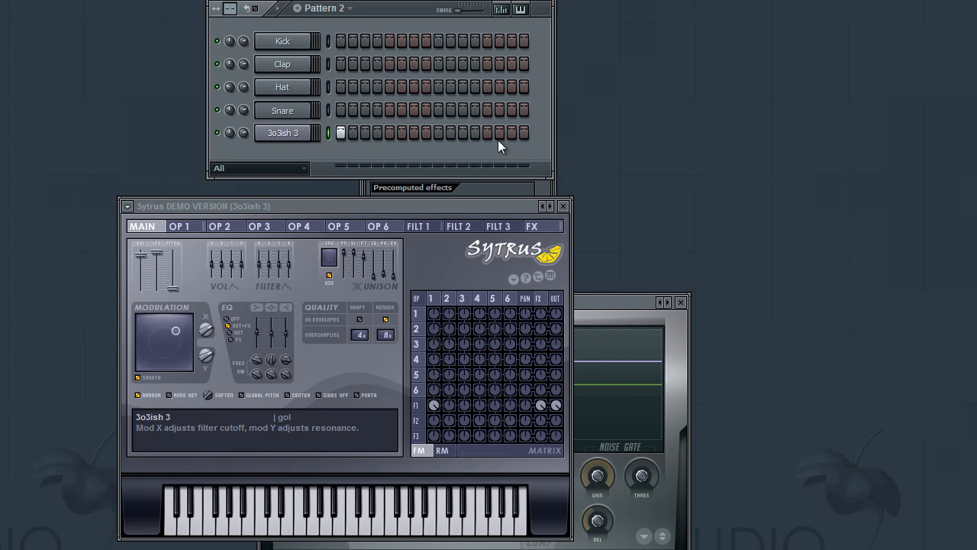
# Step: Play Pattern 2, and send the 3o3ish 3 channel to the piano roll
pyautogui.press('space')
pyautogui.rightClick(287, 136)
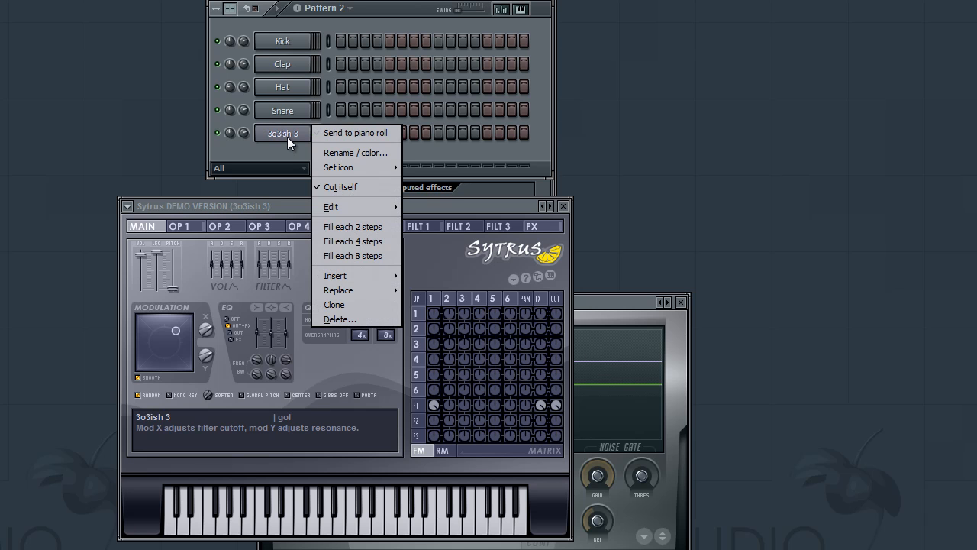
pyautogui.click(369, 134)
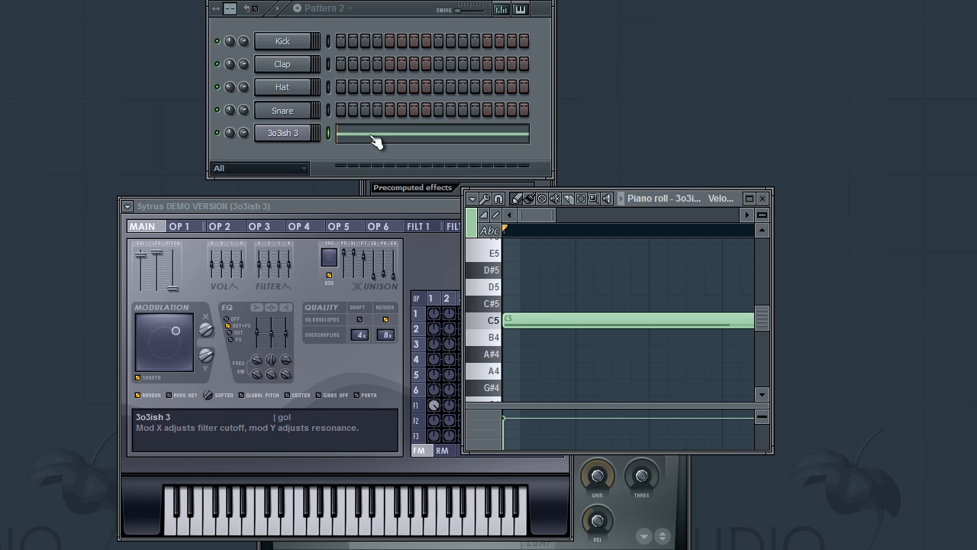
# Step: Maximize the piano roll with its view covering several bars, and play back the C5 note
pyautogui.click(748, 198)
pyautogui.moveTo(262, 50); pyautogui.dragTo(534, 68)
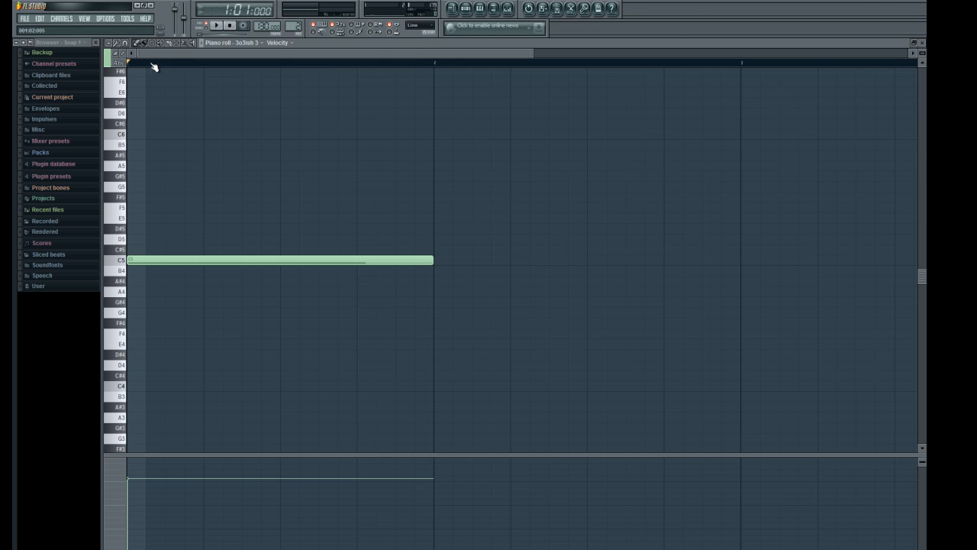
pyautogui.click(218, 26)
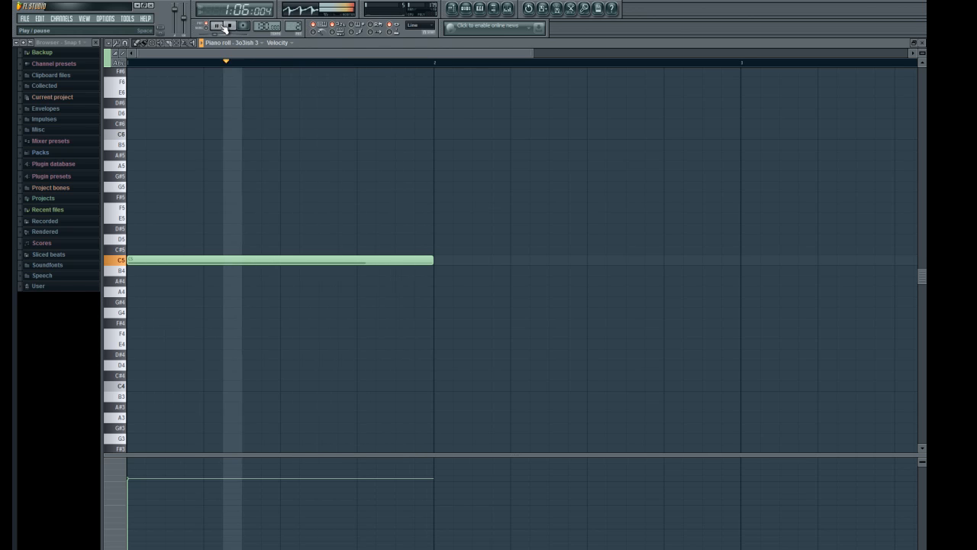
# Step: Lengthen the C5 note to two bars, and add two-bar notes on E5 at bar 3 and G5 at bar 5
pyautogui.click(231, 26)
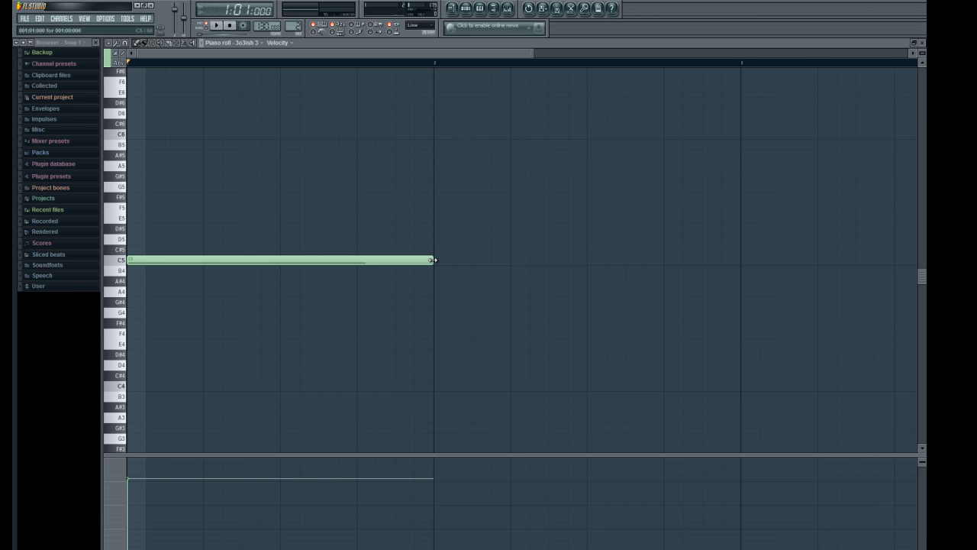
pyautogui.moveTo(433, 261); pyautogui.dragTo(743, 267)
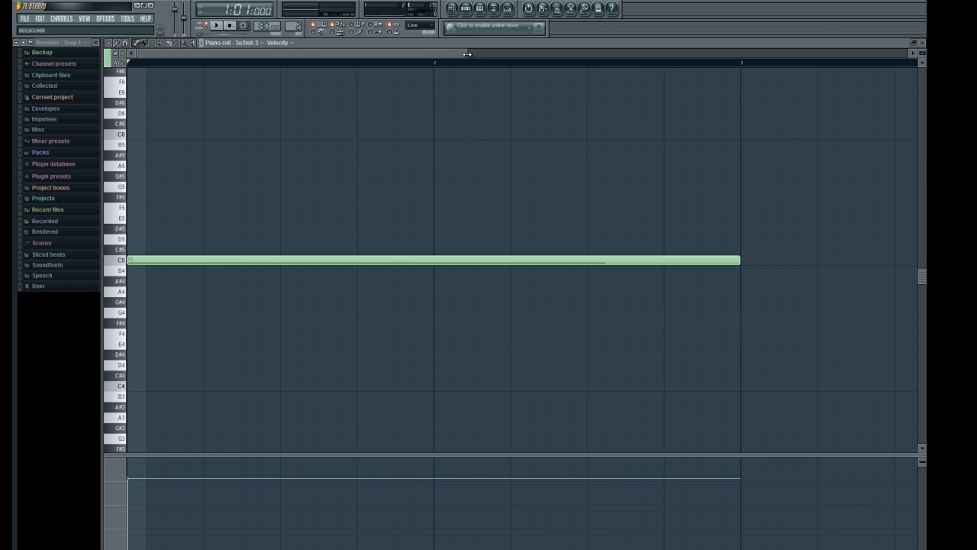
pyautogui.moveTo(466, 54); pyautogui.dragTo(899, 76)
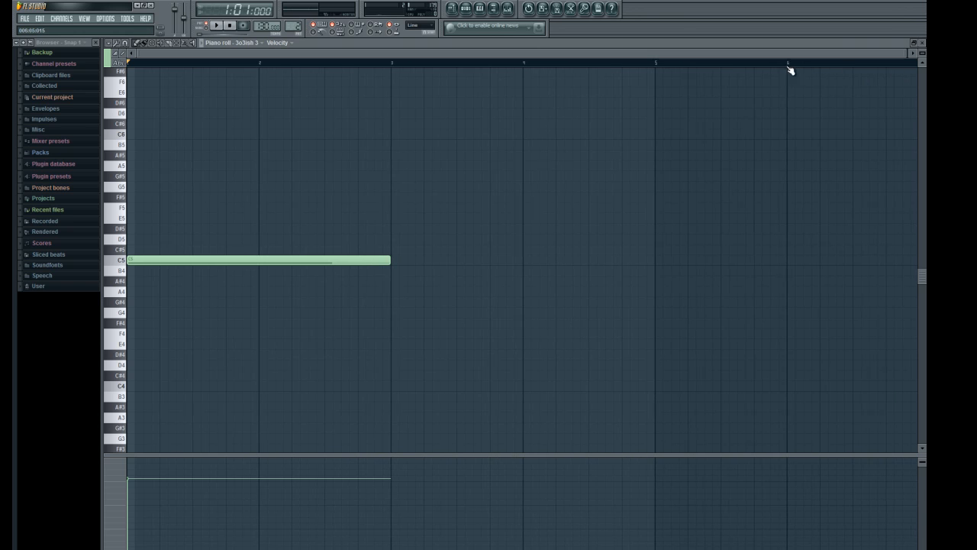
pyautogui.click(393, 218)
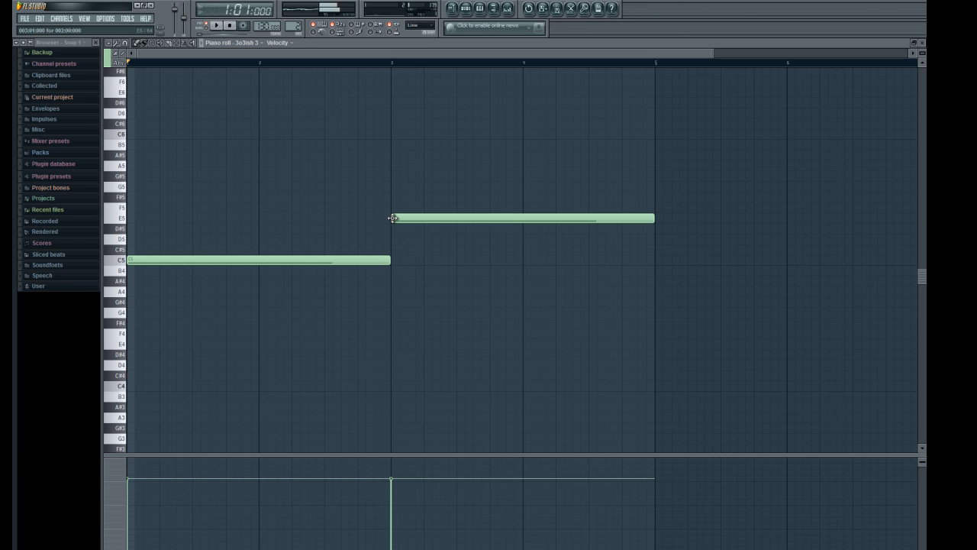
pyautogui.click(658, 187)
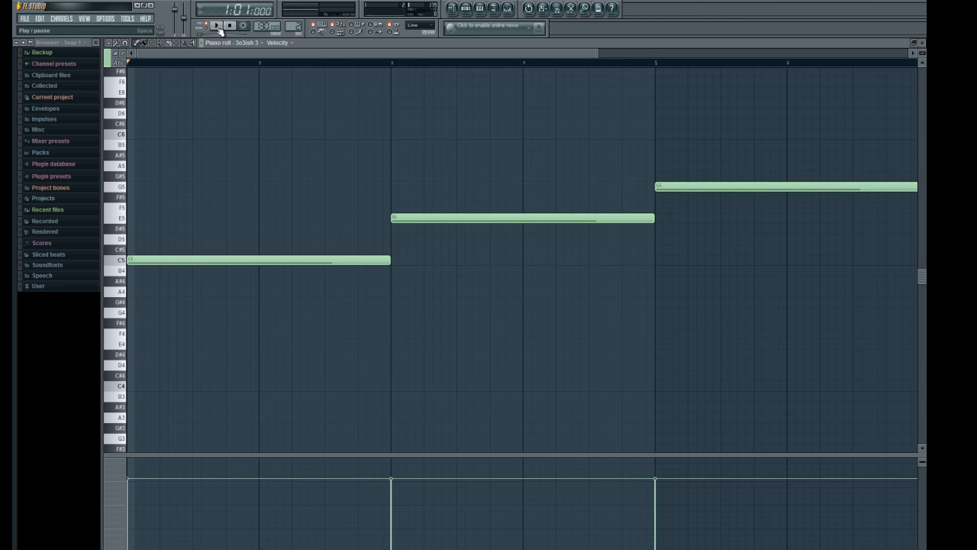
# Step: Play back the melody, and add a closing two-bar C5 note at bar 7
pyautogui.click(217, 26)
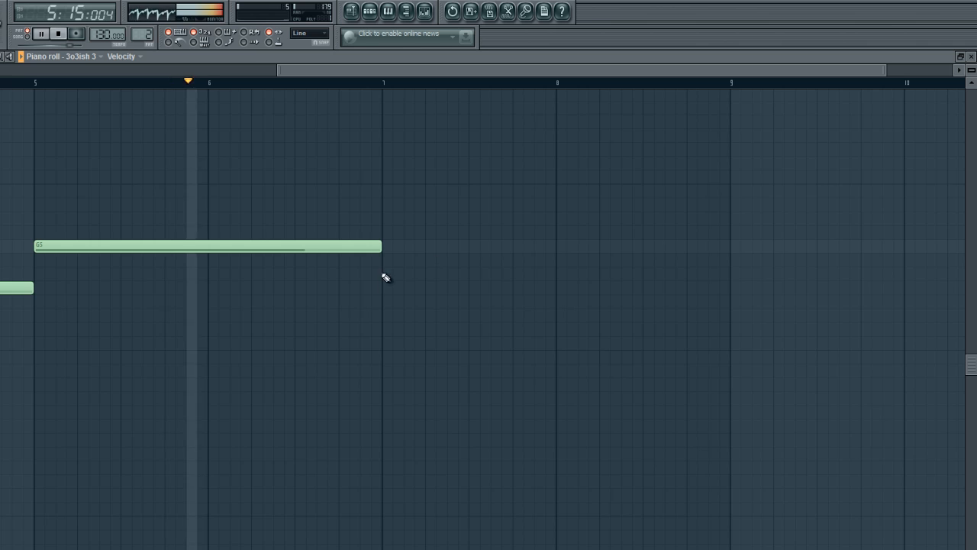
pyautogui.click(382, 356)
pyautogui.rightClick(394, 357)
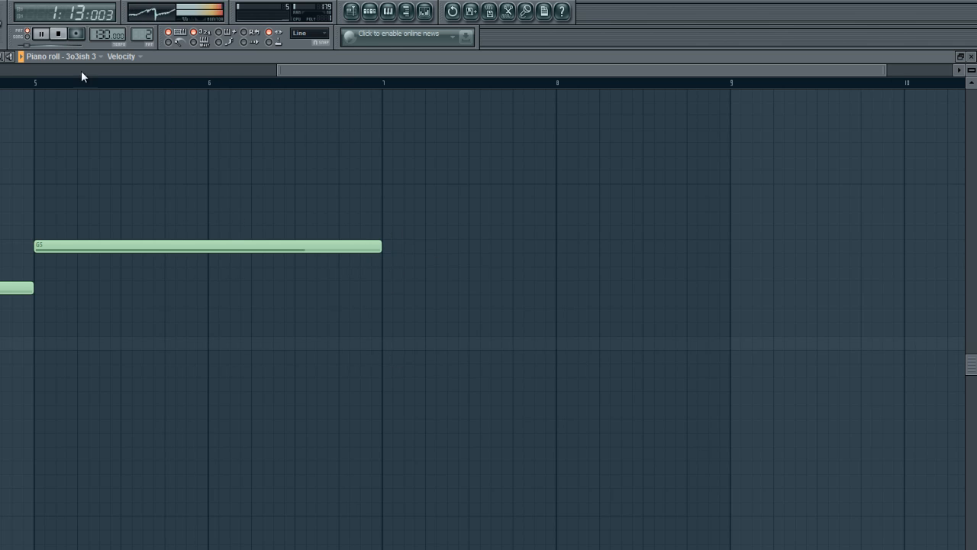
pyautogui.click(58, 34)
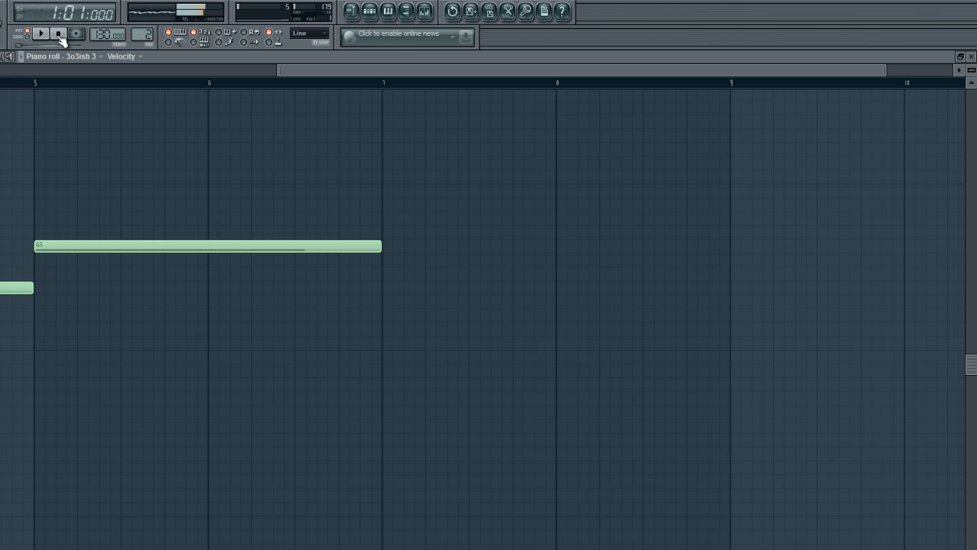
pyautogui.click(384, 344)
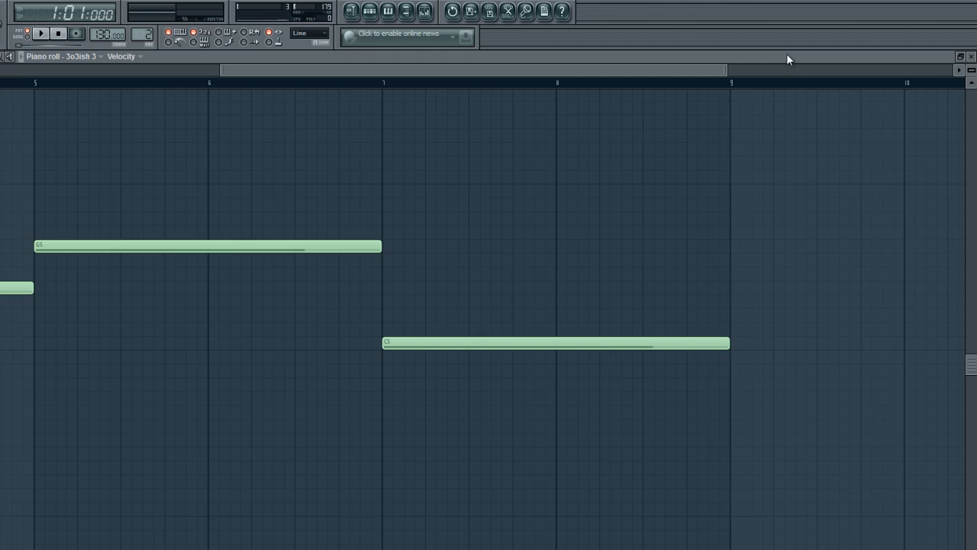
# Step: Switch from the piano roll to the Playlist, and place seven consecutive Pattern 1 clips on Track 1 from bar 1
pyautogui.click(973, 56)
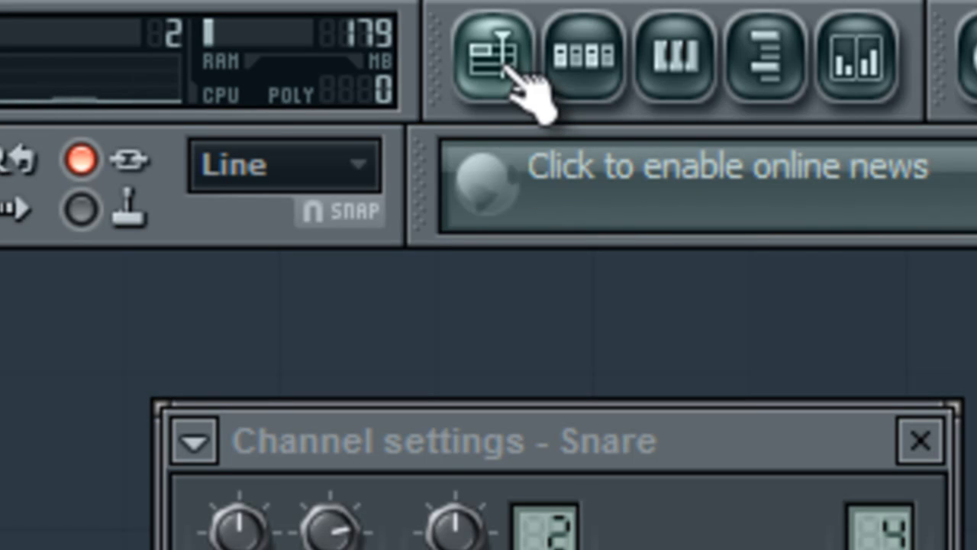
pyautogui.click(500, 62)
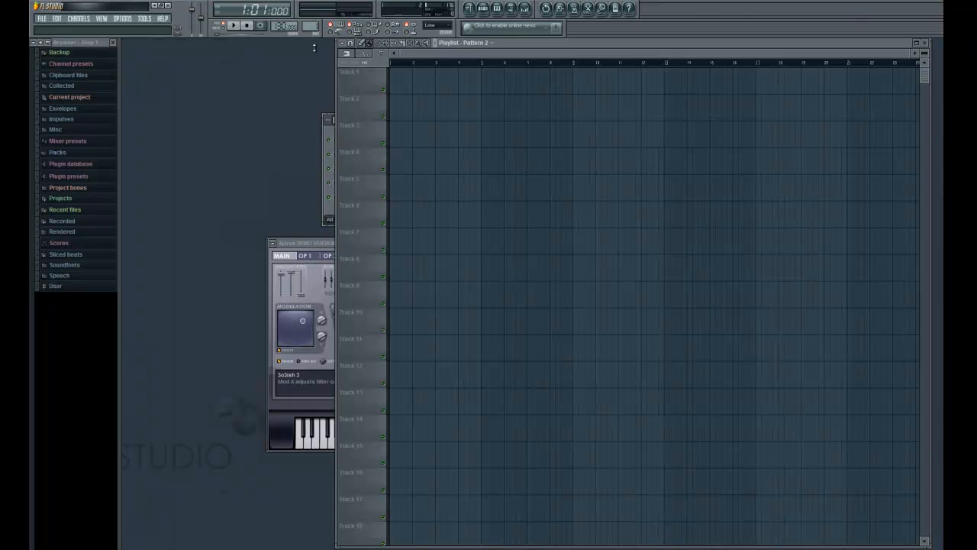
pyautogui.click(394, 82)
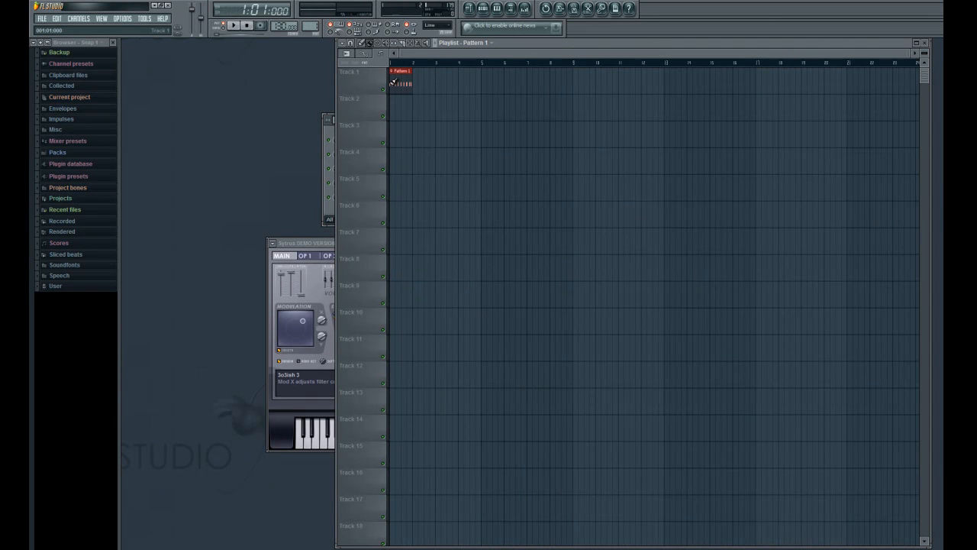
pyautogui.click(419, 81)
pyautogui.click(439, 81)
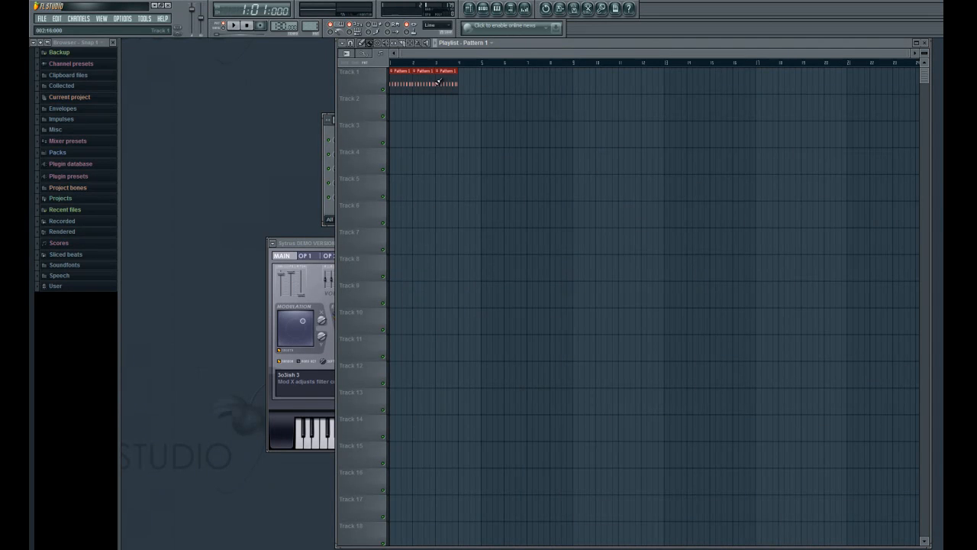
pyautogui.click(461, 82)
pyautogui.click(484, 82)
pyautogui.click(507, 82)
pyautogui.click(530, 82)
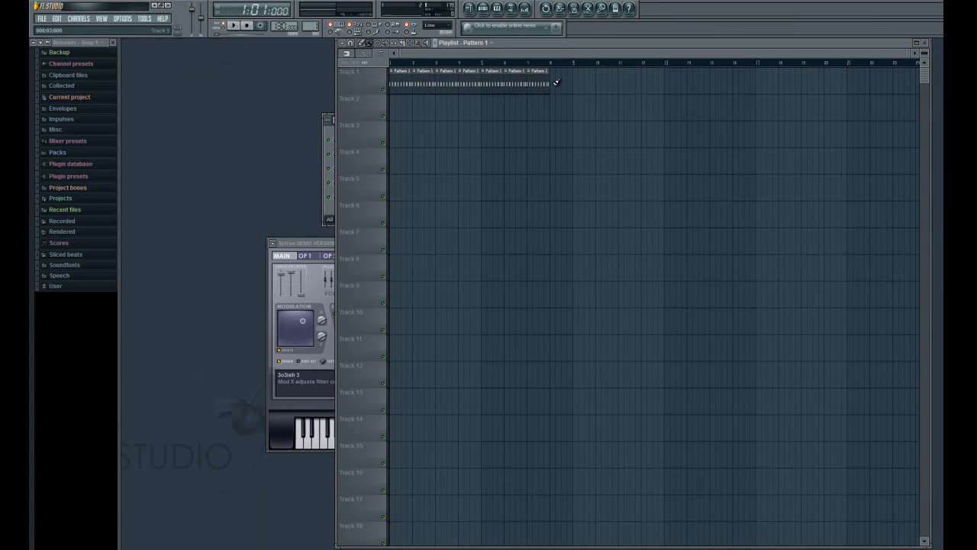
# Step: Delete the last five Pattern 1 clips on Track 1, keeping those in bars 1 and 2
pyautogui.rightClick(536, 82)
pyautogui.rightClick(515, 85)
pyautogui.rightClick(494, 85)
pyautogui.rightClick(474, 86)
pyautogui.rightClick(449, 84)
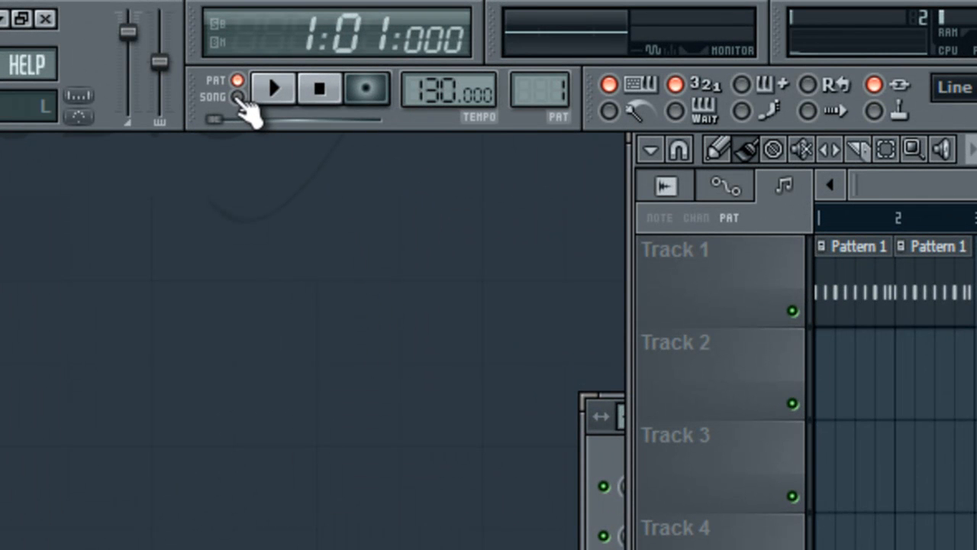
# Step: Set playback to song mode, and play the two Pattern 1 clips
pyautogui.click(238, 97)
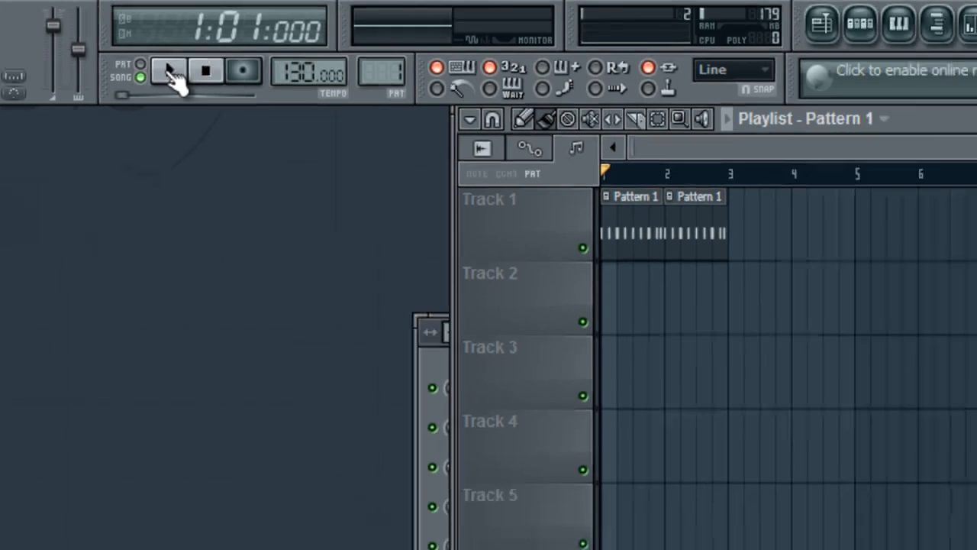
pyautogui.click(277, 95)
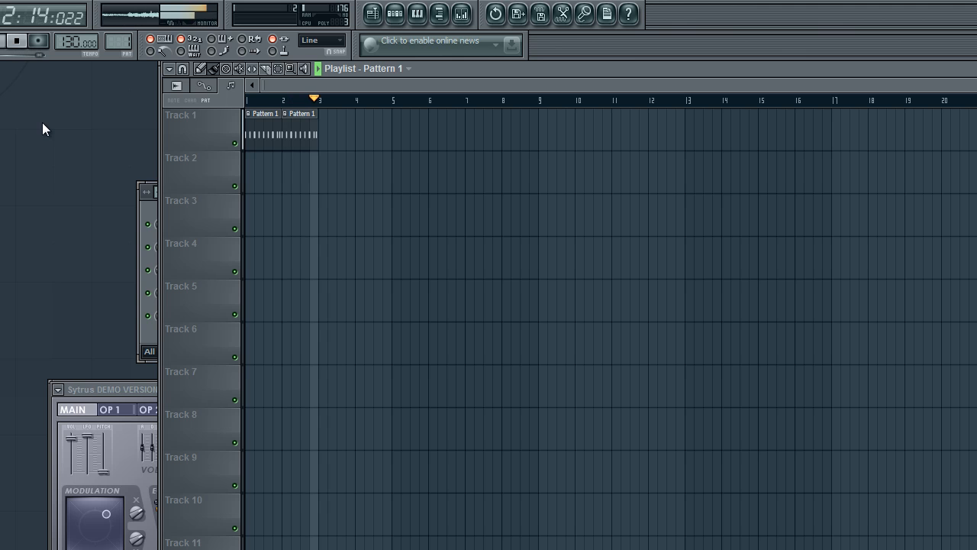
pyautogui.click(21, 47)
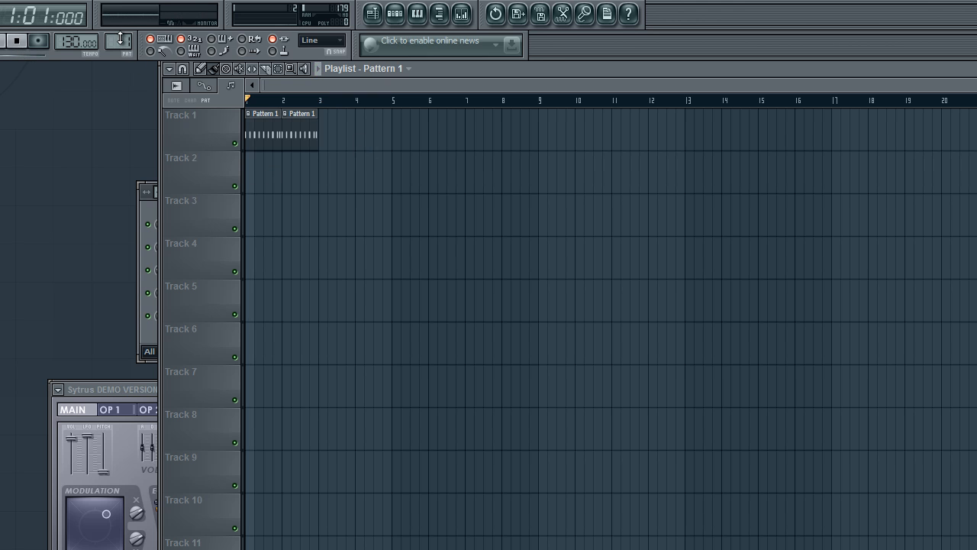
# Step: Place Pattern 2 at bar 1 of Track 2, and extend Track 1 with Pattern 1 clips from bar 3 through bar 8
pyautogui.moveTo(123, 41); pyautogui.dragTo(122, 34)
pyautogui.click(255, 175)
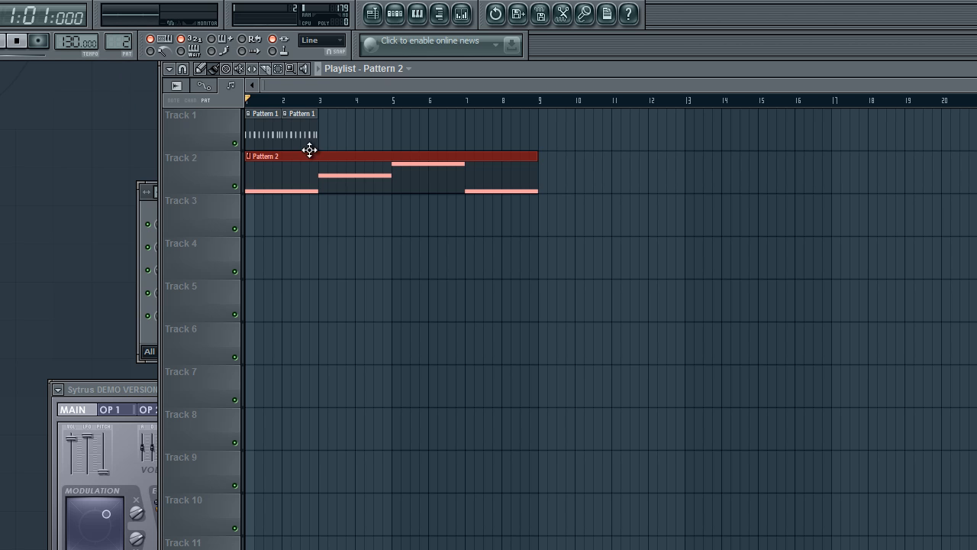
pyautogui.click(296, 127)
pyautogui.click(328, 124)
pyautogui.moveTo(329, 124); pyautogui.dragTo(513, 135)
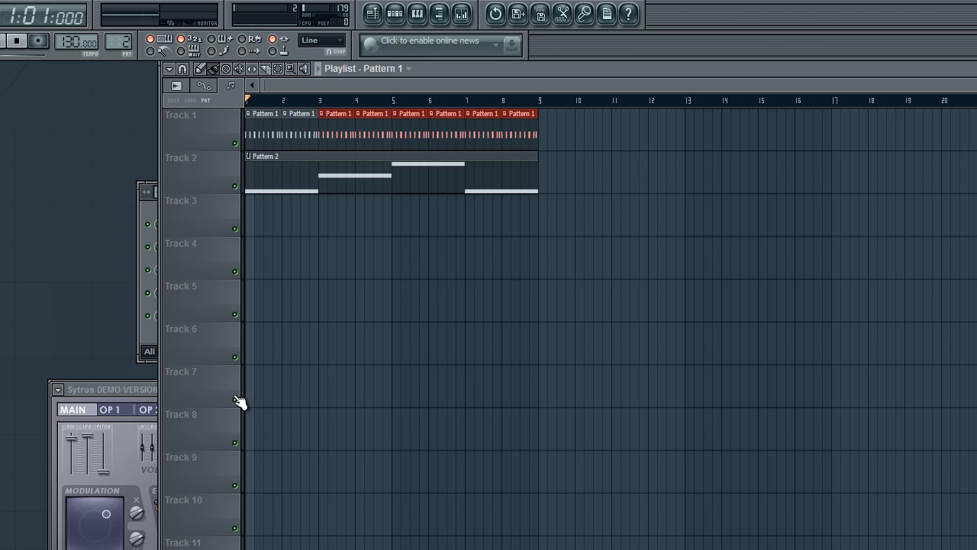
# Step: Play back the full arrangement, and close the Playlist, plugin and Snare channel settings windows
pyautogui.click(4, 48)
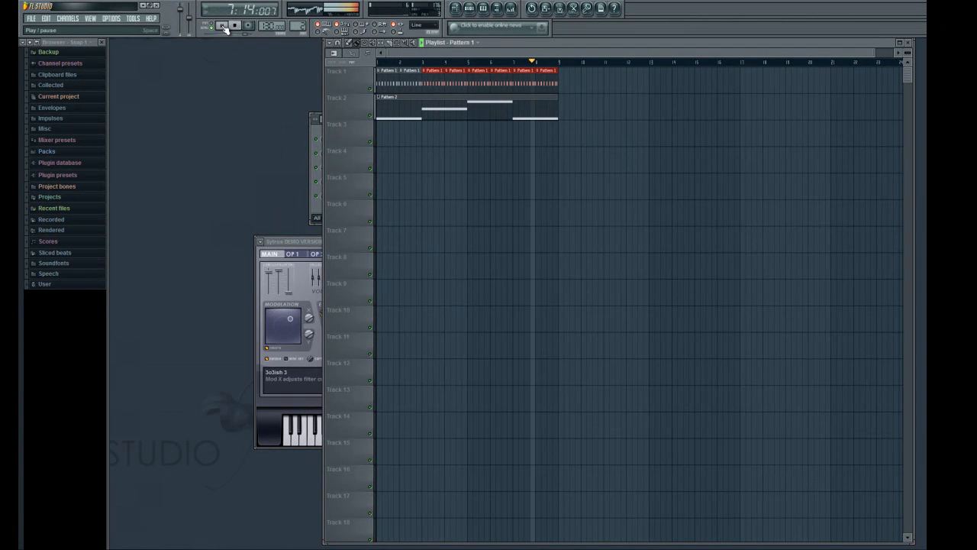
pyautogui.click(237, 26)
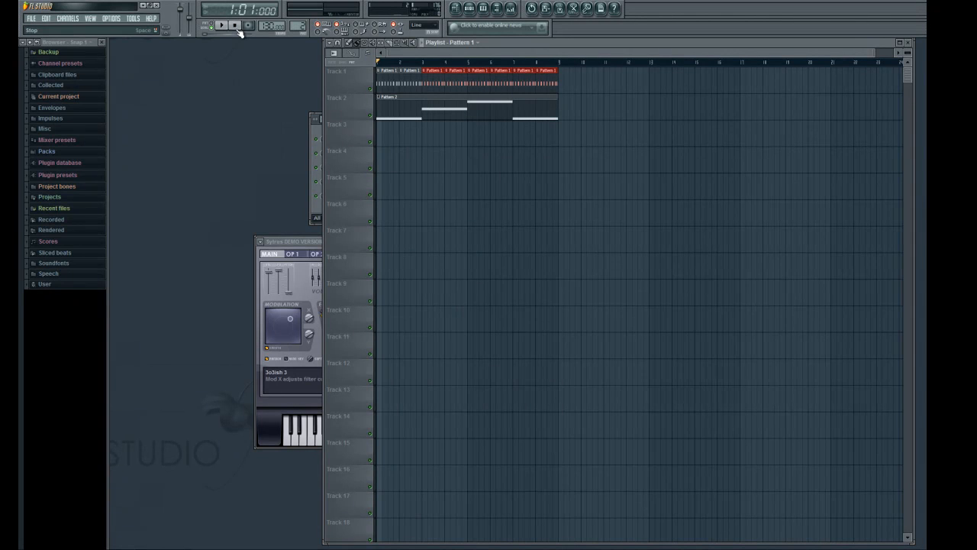
pyautogui.click(909, 43)
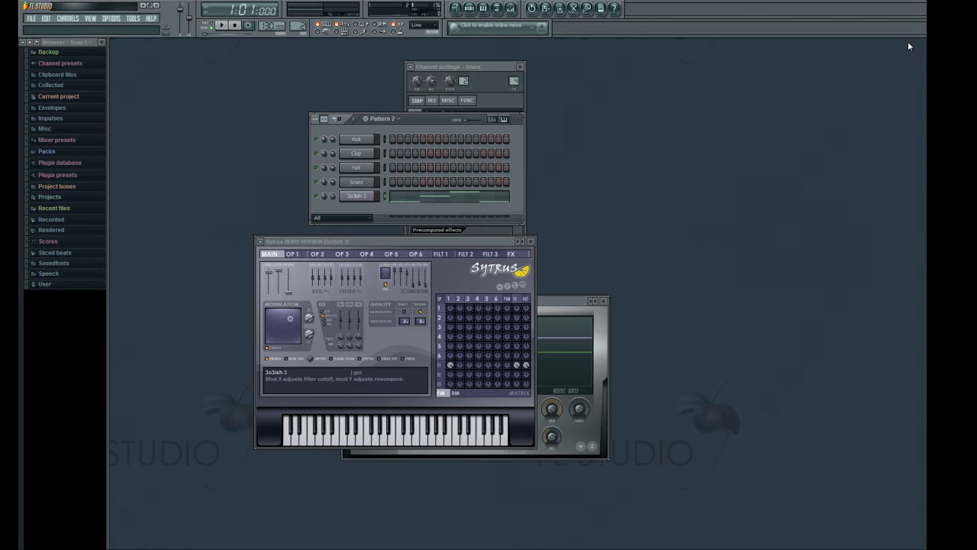
pyautogui.click(534, 242)
pyautogui.click(603, 301)
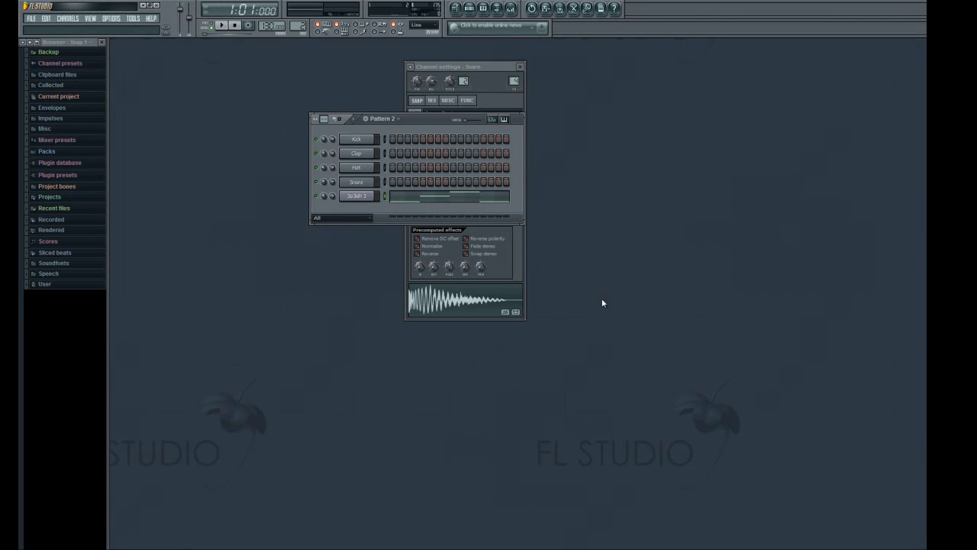
pyautogui.click(520, 68)
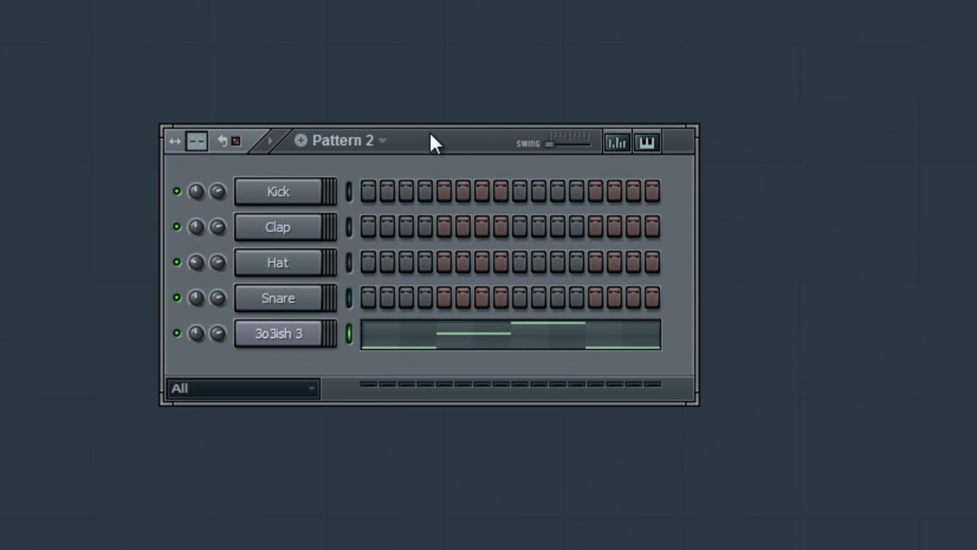
# Step: Open the Hat channel's settings, and check its FX mixer track assignment
pyautogui.click(304, 269)
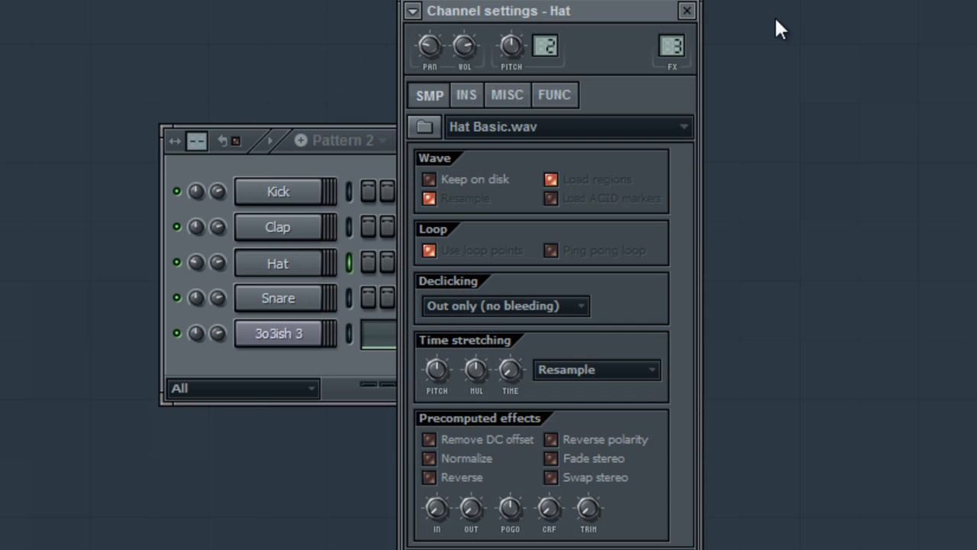
pyautogui.moveTo(678, 61); pyautogui.dragTo(679, 50)
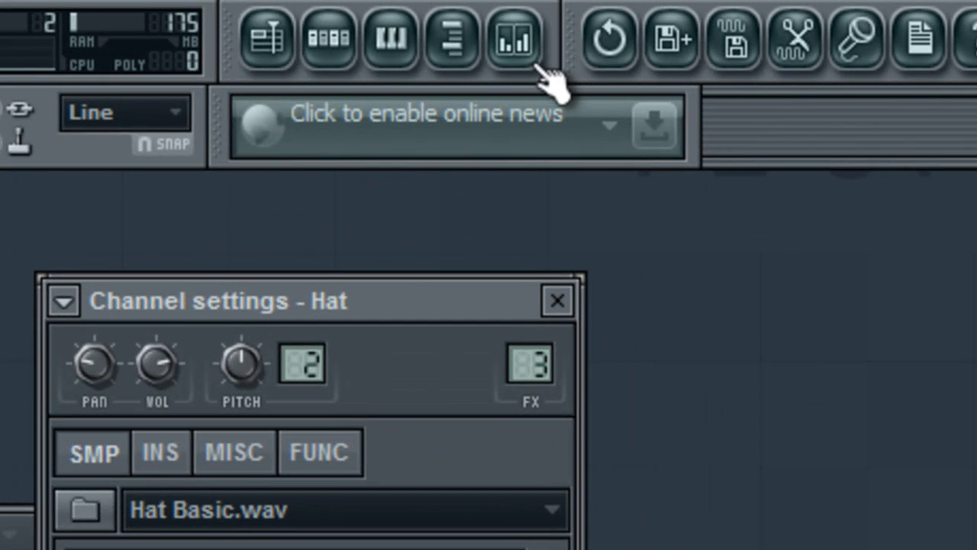
# Step: Open the mixer, select the Master track, and lower its volume fader while the song plays
pyautogui.click(537, 66)
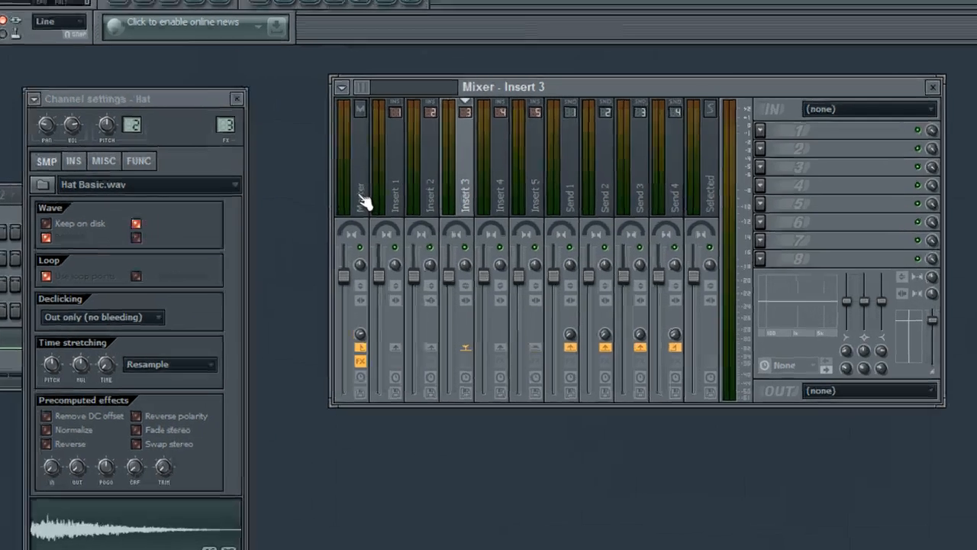
pyautogui.click(431, 191)
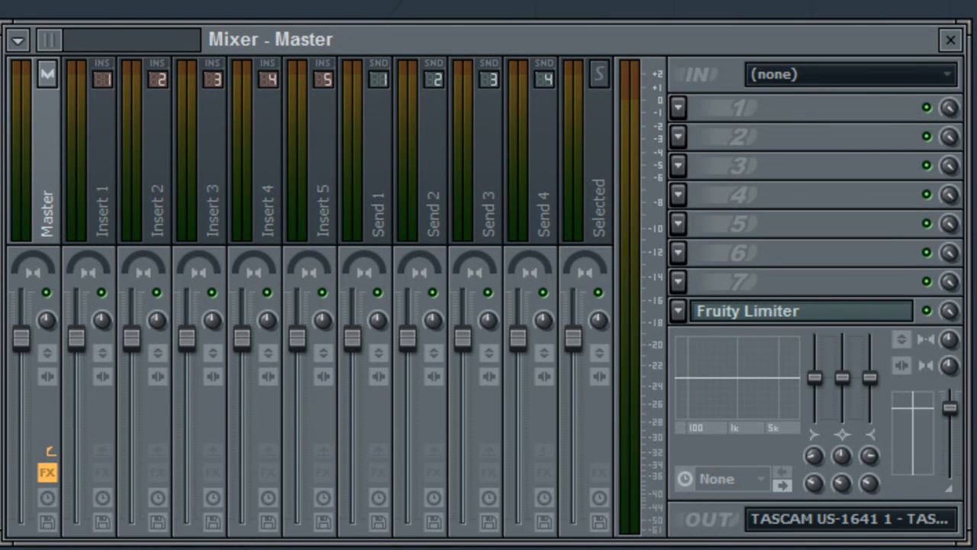
pyautogui.press('space')
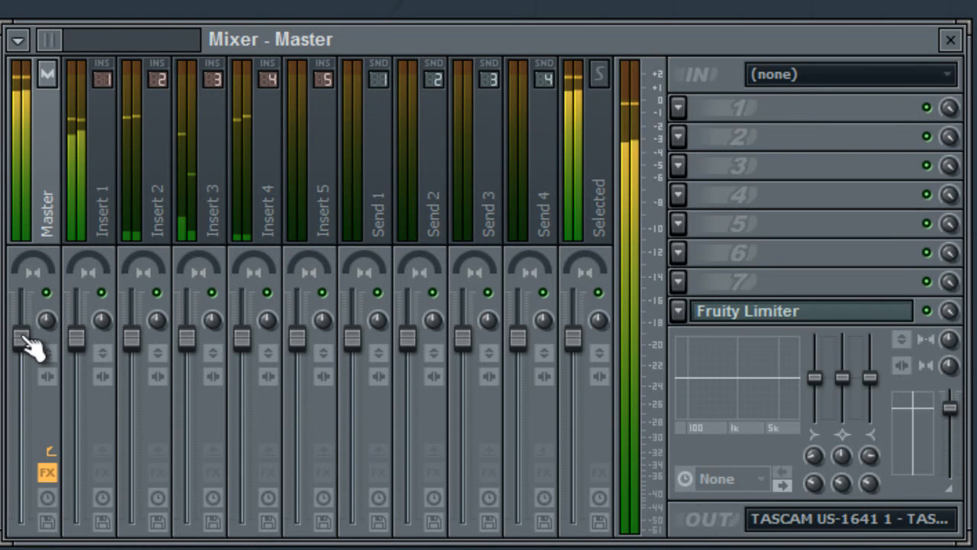
pyautogui.moveTo(27, 353); pyautogui.dragTo(12, 436)
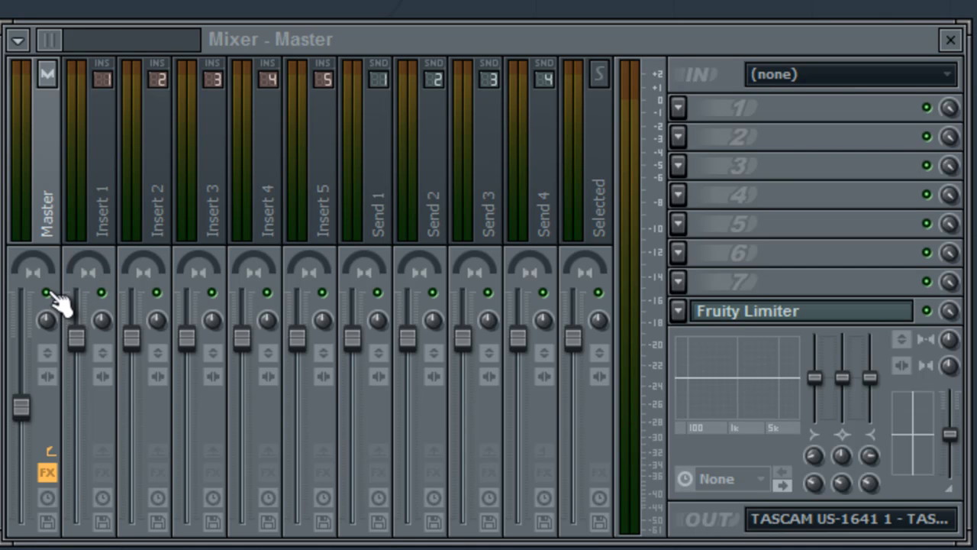
# Step: Solo mixer track Insert 1, play the song to hear it alone, and unsolo the track
pyautogui.rightClick(103, 293)
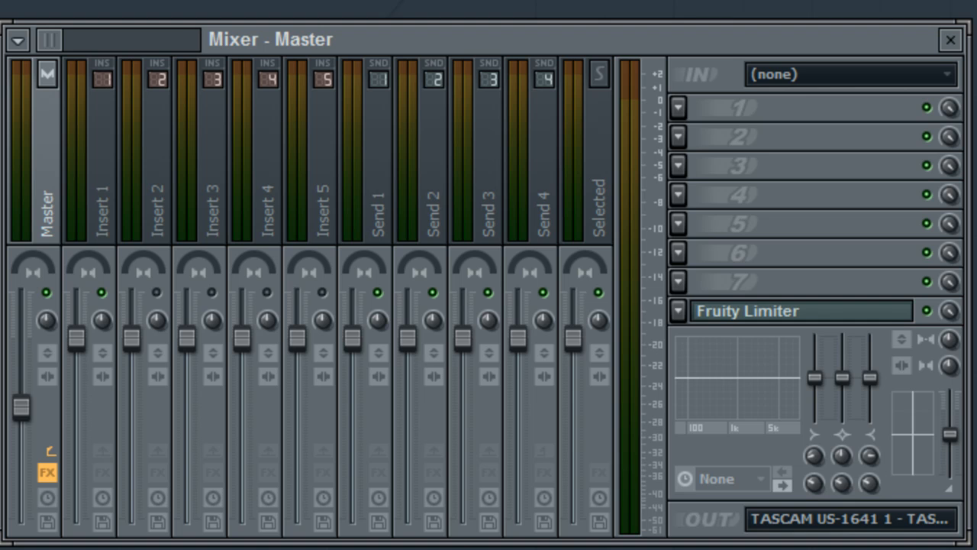
pyautogui.press('space')
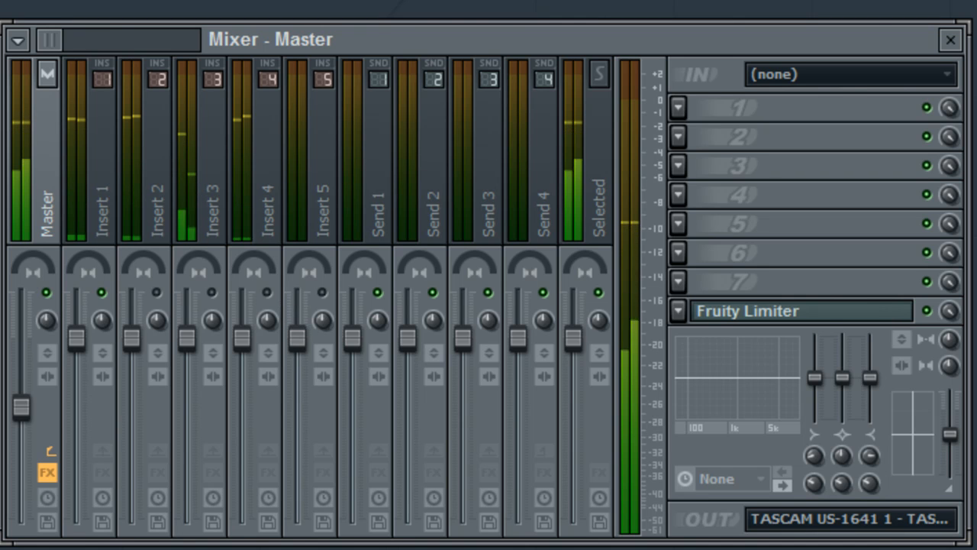
pyautogui.rightClick(99, 294)
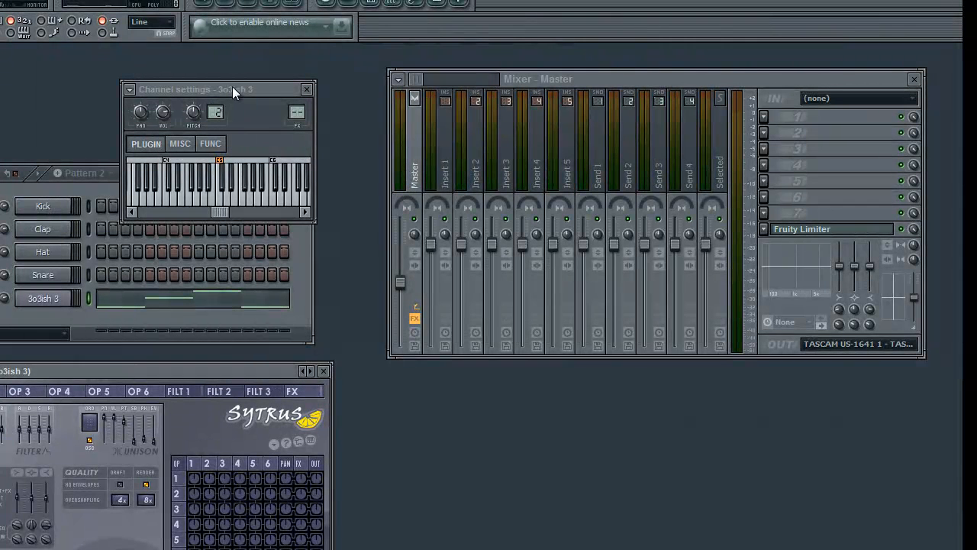
# Step: Route the 3o3ish 3 channel to mixer track 5, and link it with the Assign free mixer track command
pyautogui.moveTo(233, 86); pyautogui.dragTo(233, 96)
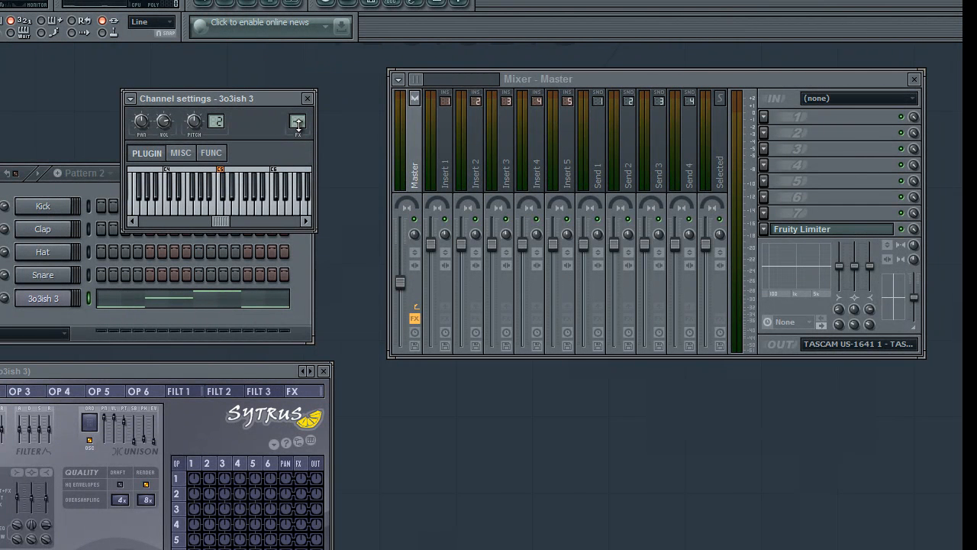
pyautogui.moveTo(298, 122); pyautogui.dragTo(299, 90)
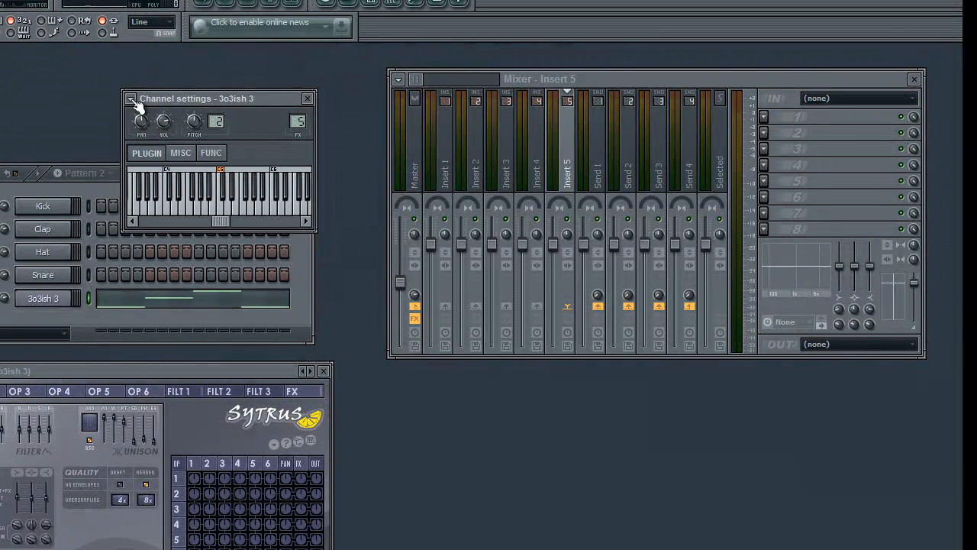
pyautogui.click(132, 100)
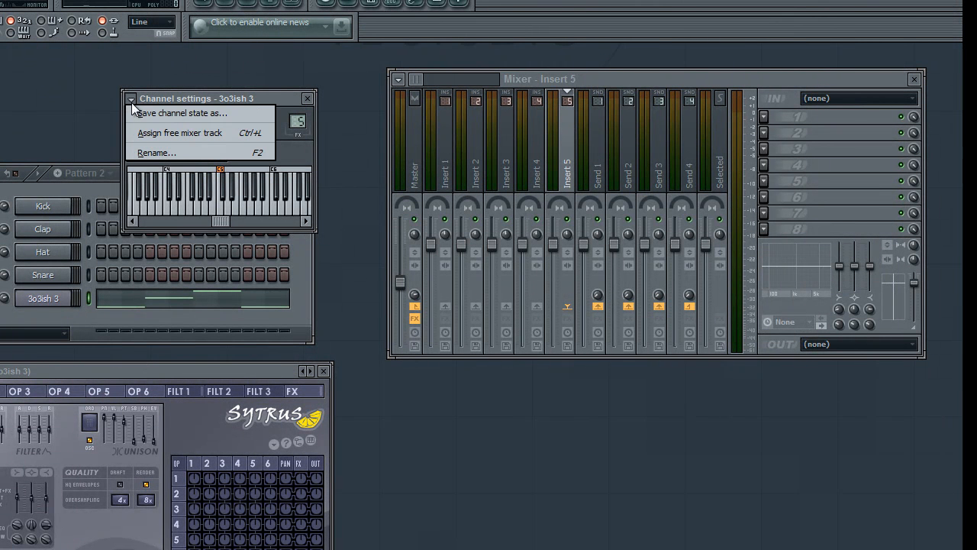
pyautogui.click(158, 133)
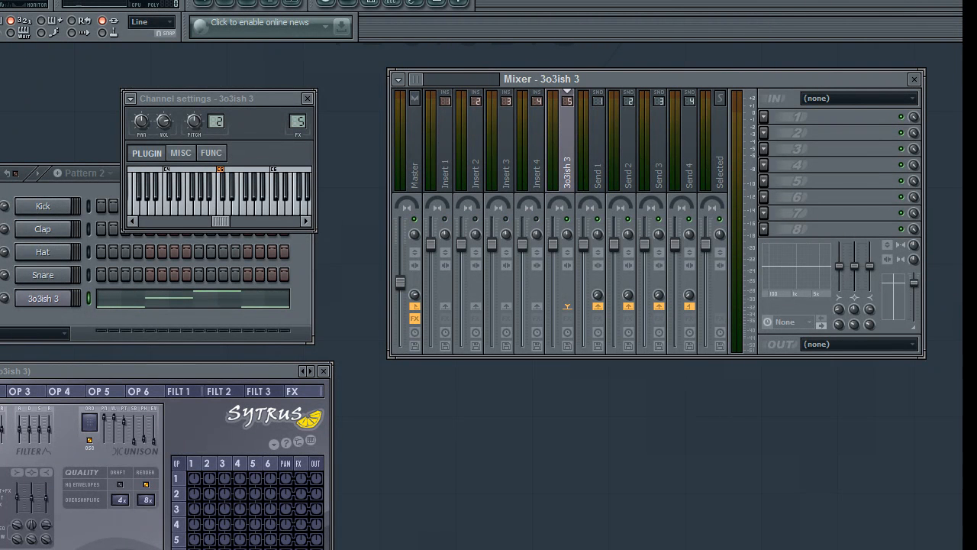
# Step: Play the song and try out the 3o3ish 3 mixer track's panning, and stop playback
pyautogui.press('space')
pyautogui.moveTo(548, 47); pyautogui.dragTo(548, 48)
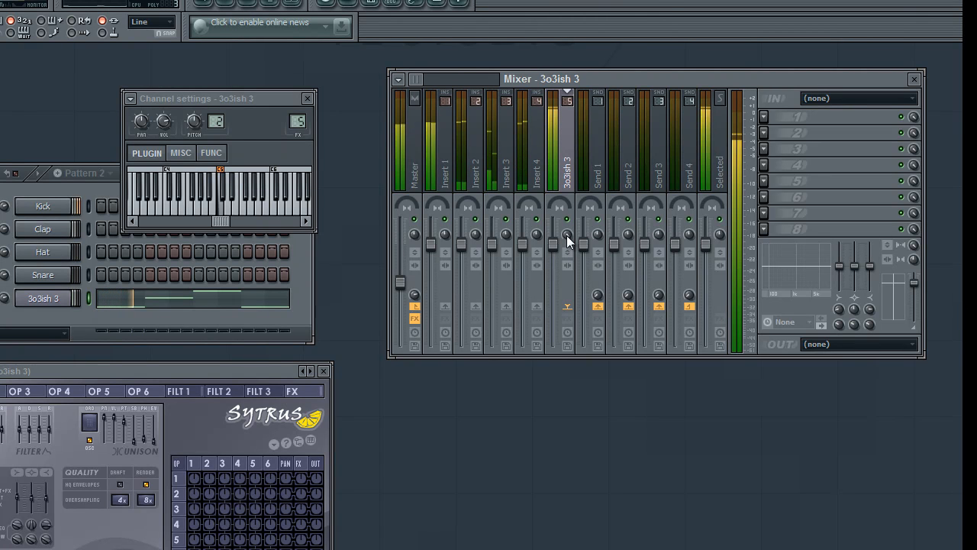
pyautogui.moveTo(567, 236); pyautogui.dragTo(562, 337)
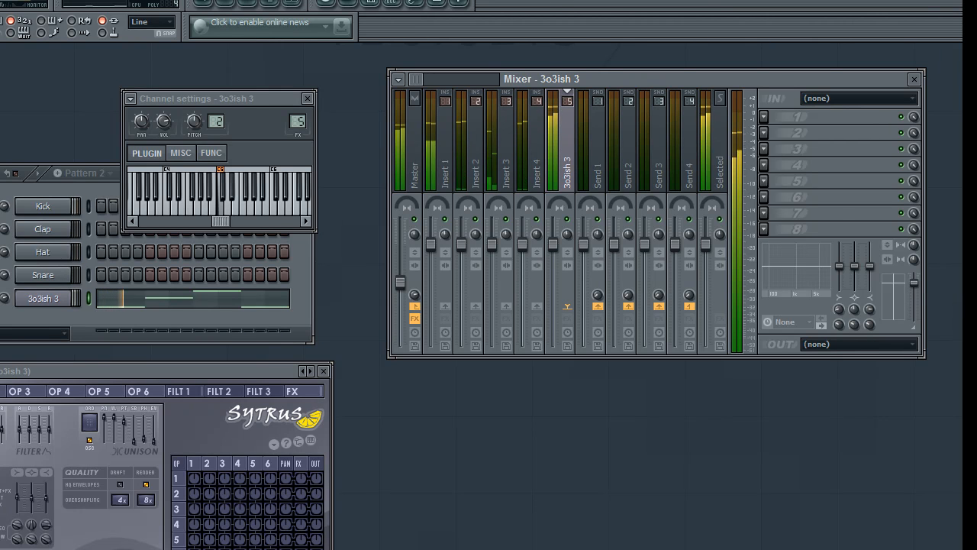
pyautogui.press('space')
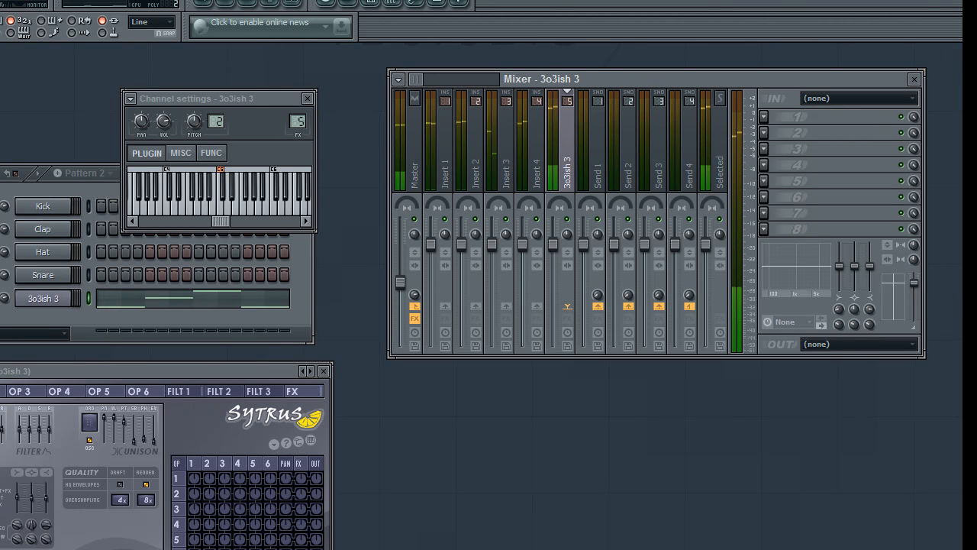
# Step: Load Fruity Delay 2 into the first effect slot of mixer track Insert 3
pyautogui.click(512, 156)
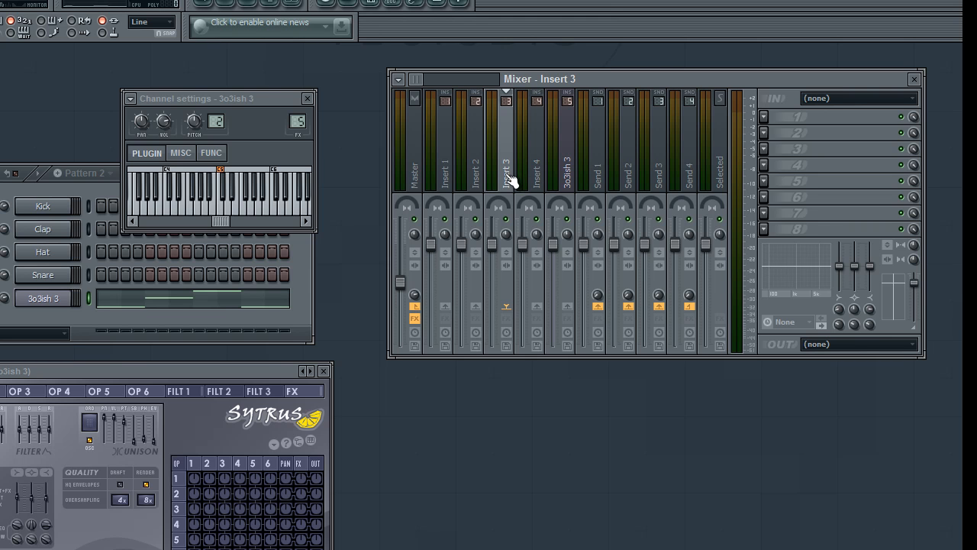
pyautogui.click(763, 117)
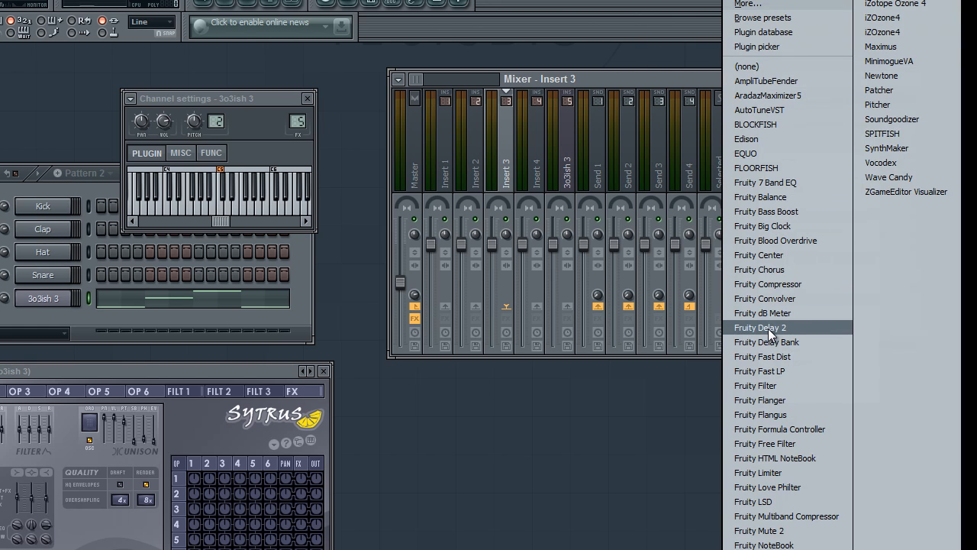
pyautogui.click(814, 328)
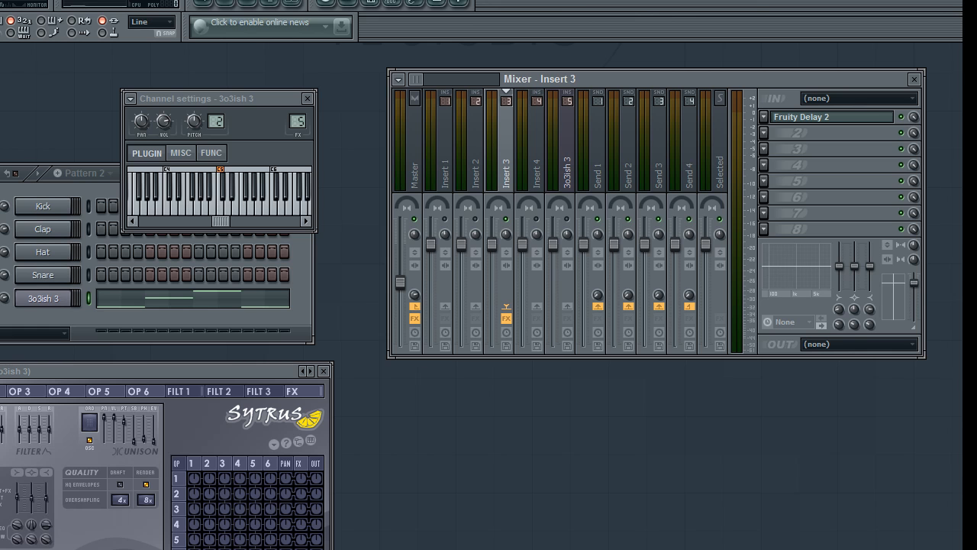
# Step: Adjust Fruity Delay 2's input and feedback knobs and enable ping pong feedback while the song plays, and close the plugin window
pyautogui.press('space')
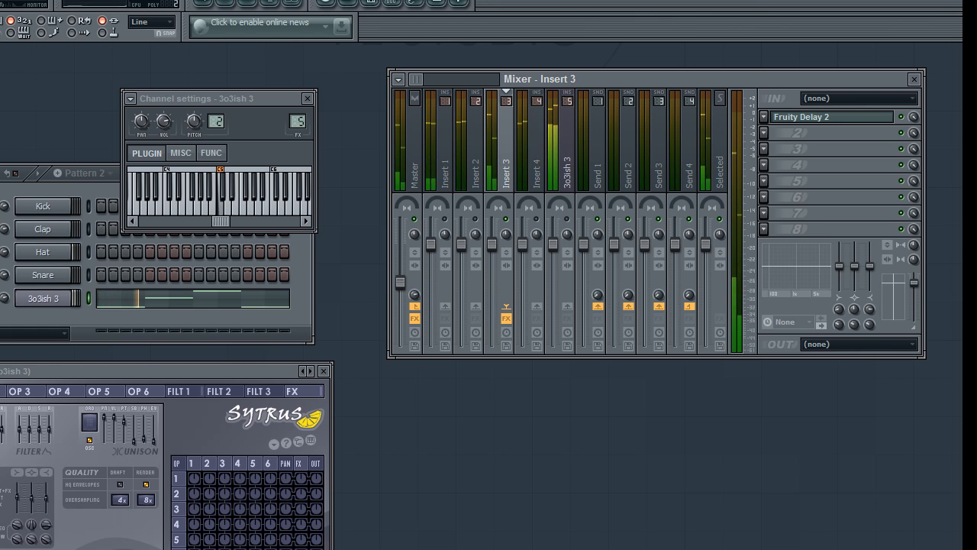
pyautogui.moveTo(0, 195); pyautogui.dragTo(248, 258)
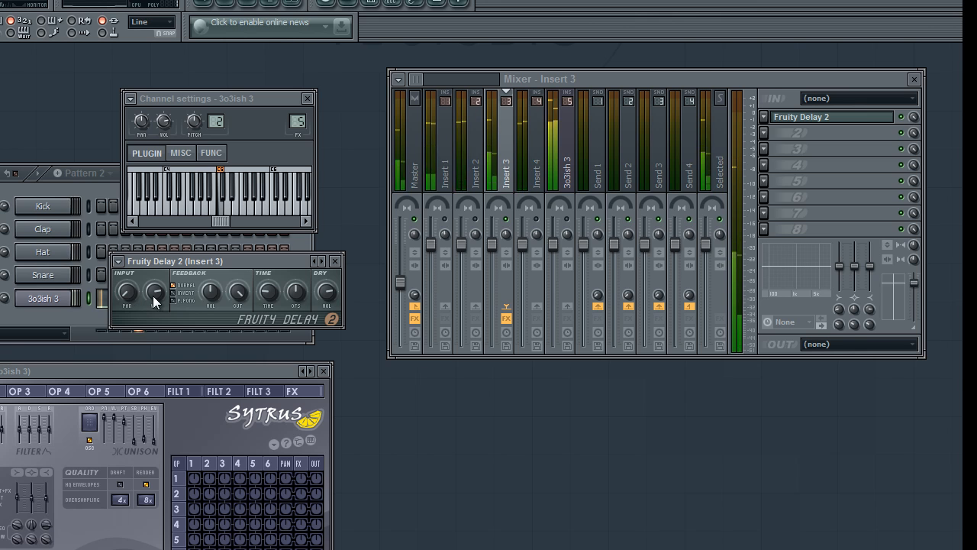
pyautogui.moveTo(154, 287); pyautogui.dragTo(151, 308)
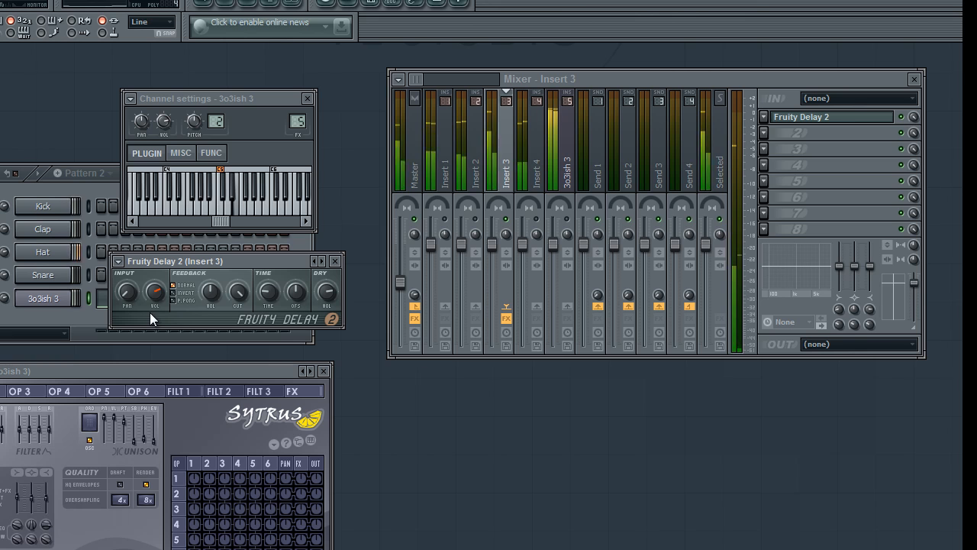
pyautogui.moveTo(203, 294); pyautogui.dragTo(208, 320)
pyautogui.moveTo(240, 288); pyautogui.dragTo(235, 262)
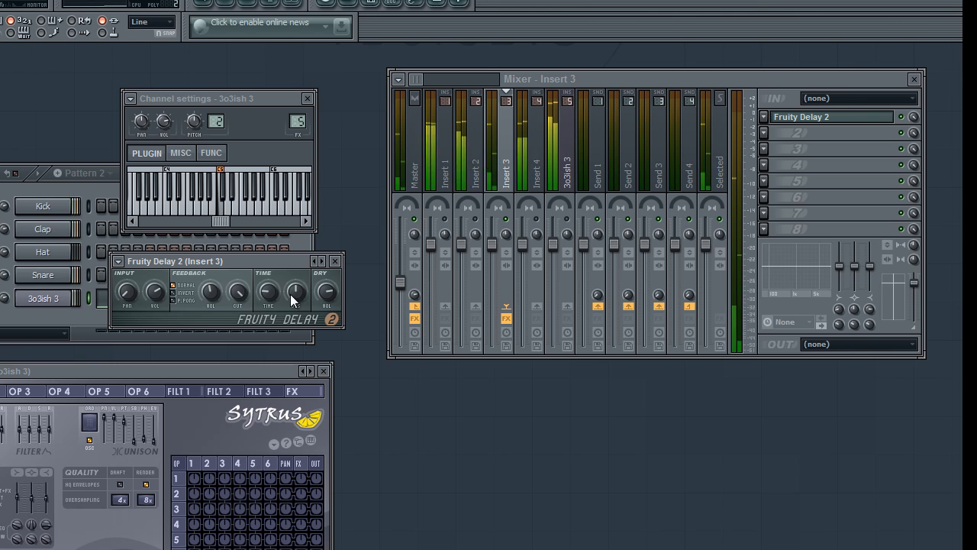
pyautogui.click(176, 301)
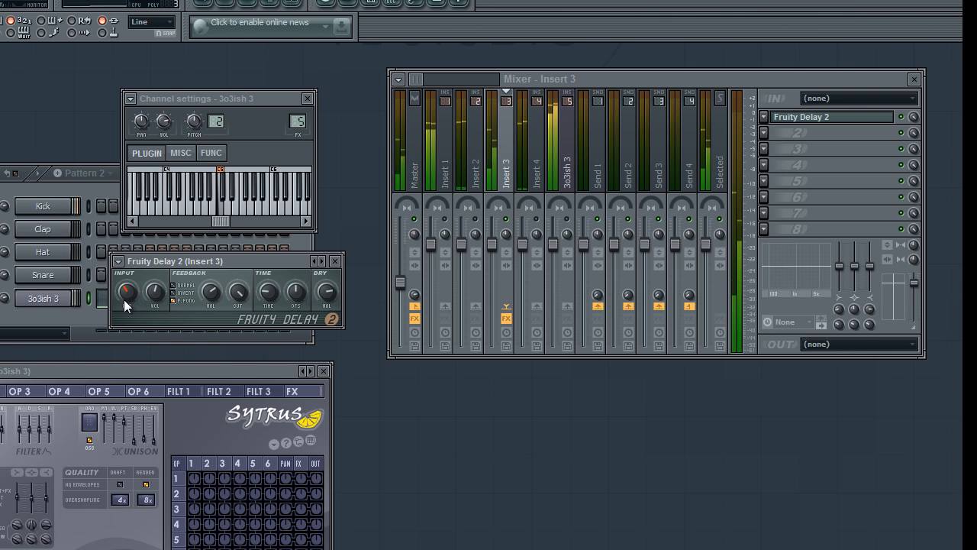
pyautogui.click(336, 262)
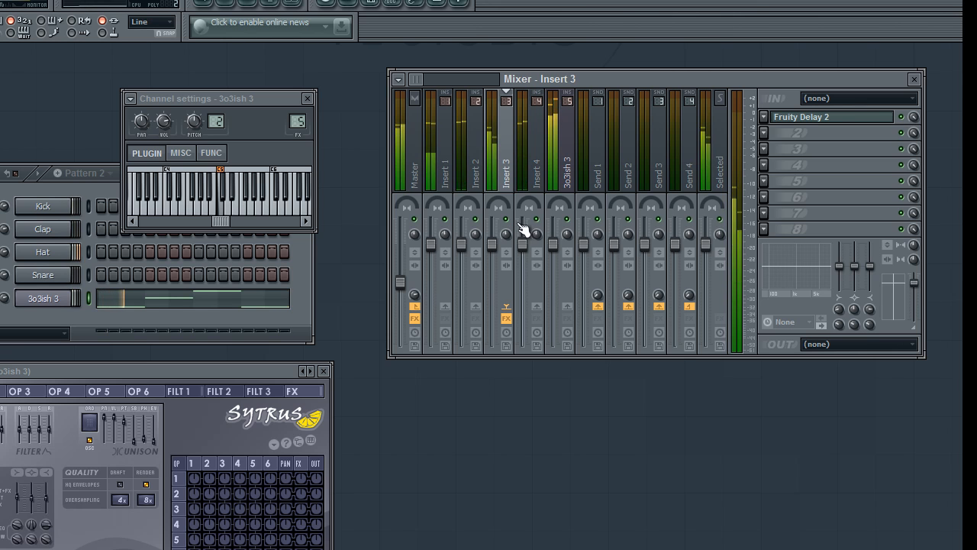
# Step: Lower the Insert 3 fader slightly and the 3o3ish 3 fader further, and raise the Master fader during playback
pyautogui.moveTo(500, 252)
pyautogui.mouseDown()
pyautogui.moveTo(500, 265)
pyautogui.moveTo(498, 252)
pyautogui.mouseUp()
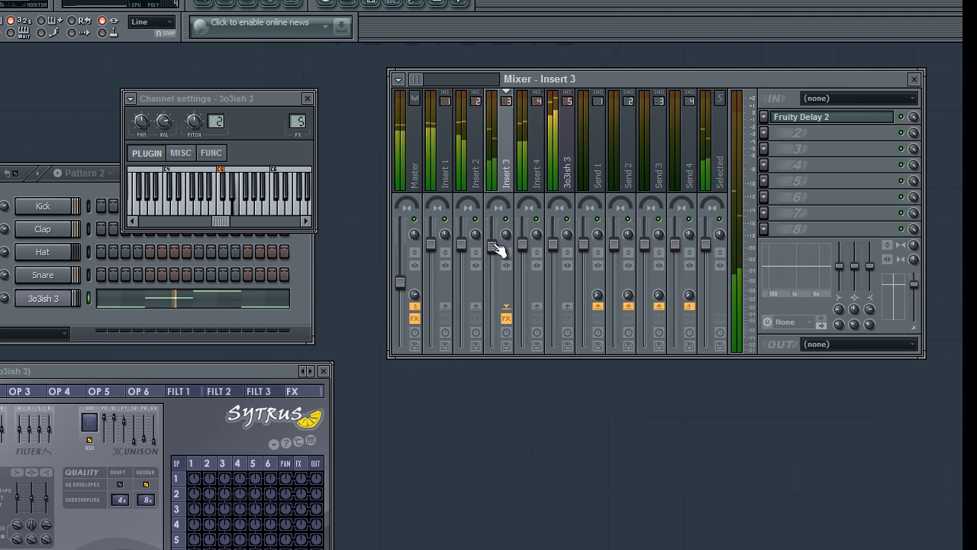
pyautogui.moveTo(560, 258); pyautogui.dragTo(560, 289)
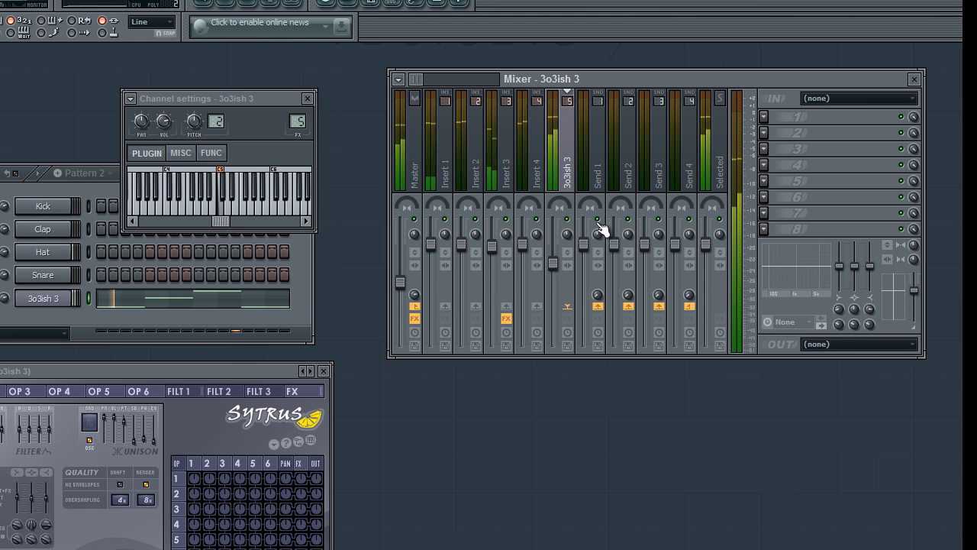
pyautogui.moveTo(560, 262); pyautogui.dragTo(556, 273)
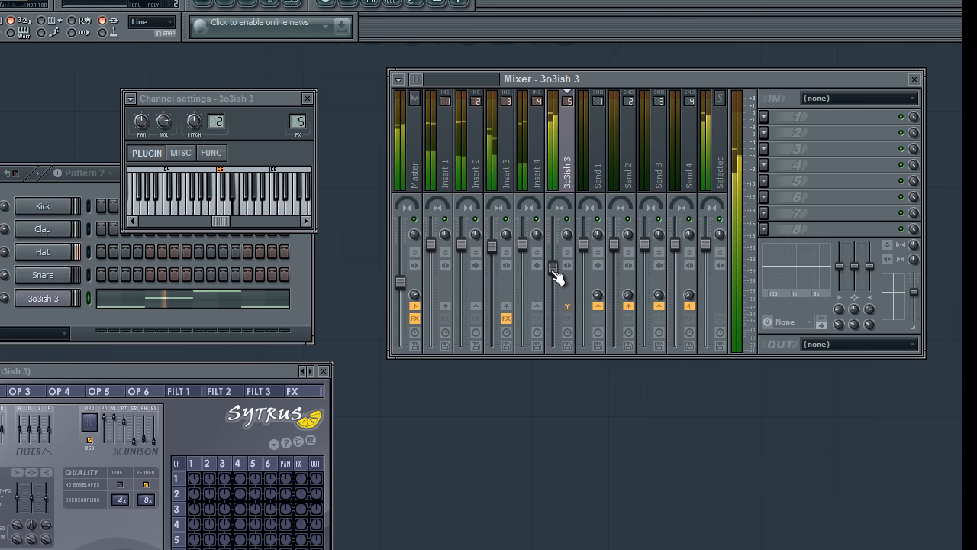
pyautogui.click(403, 284)
pyautogui.moveTo(406, 289); pyautogui.dragTo(406, 212)
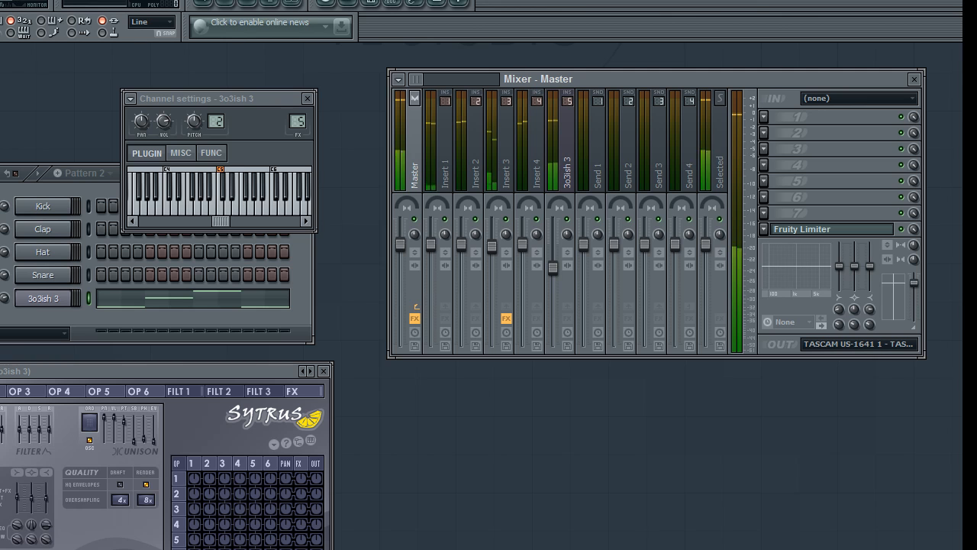
# Step: Close the Sytrus window and show the Playlist, trying song mode and returning to pattern mode with the step sequencer in front
pyautogui.click(324, 371)
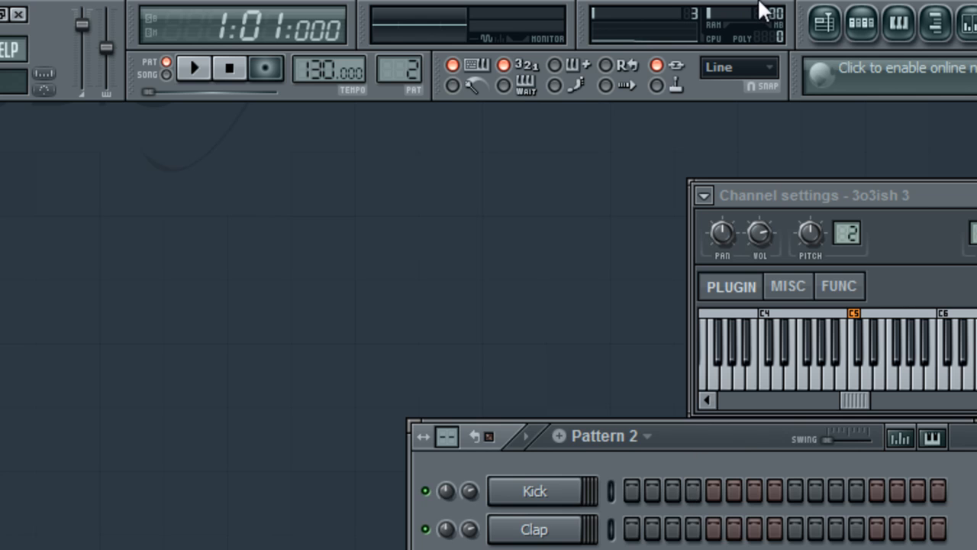
pyautogui.click(836, 34)
pyautogui.click(836, 35)
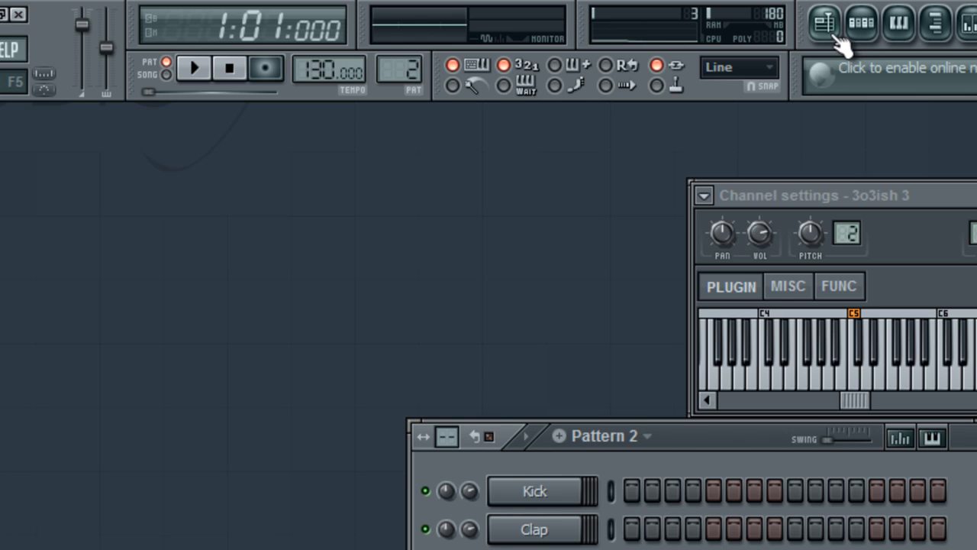
pyautogui.click(836, 34)
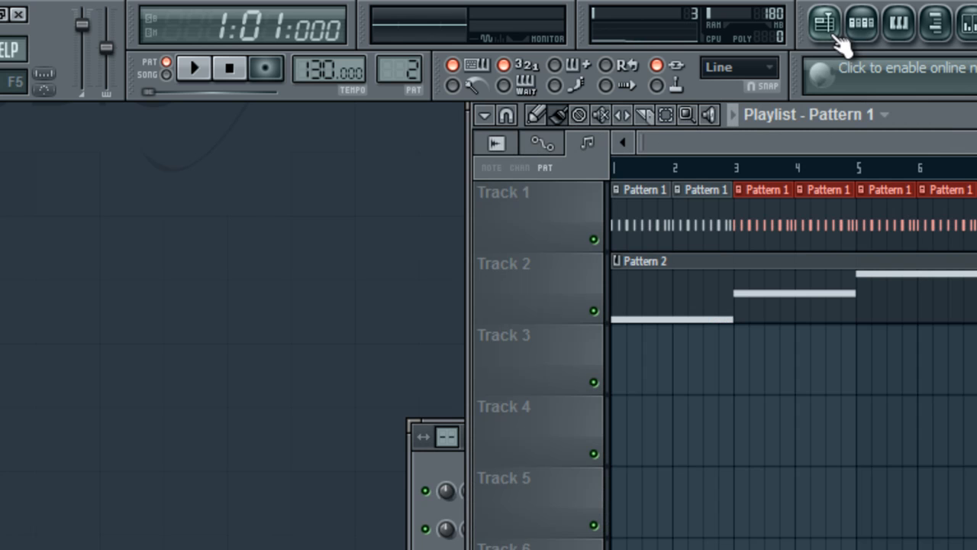
pyautogui.click(166, 74)
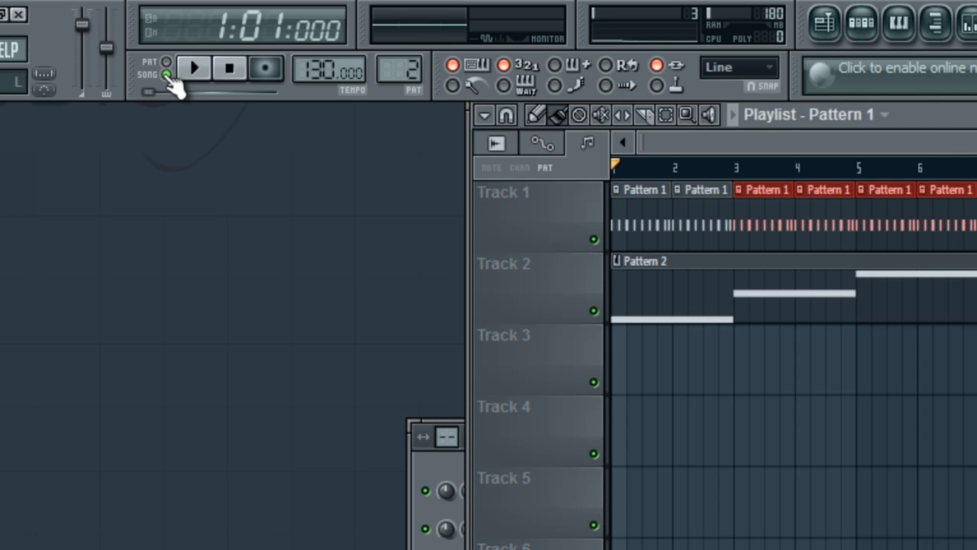
pyautogui.click(432, 458)
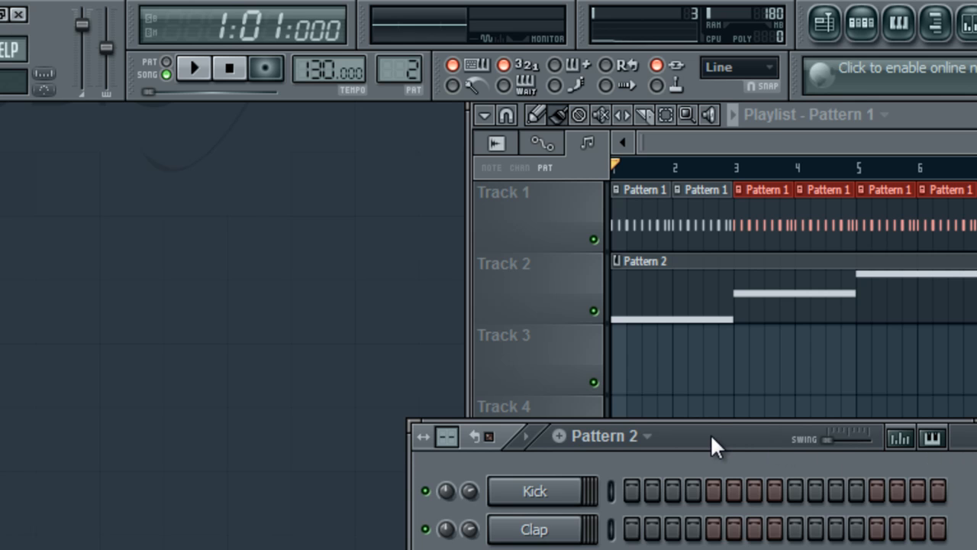
pyautogui.click(180, 64)
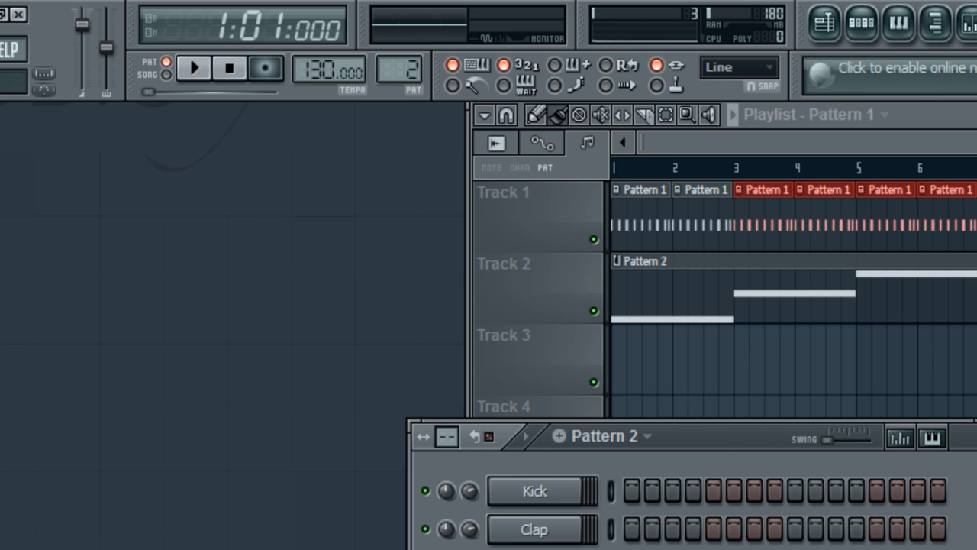
pyautogui.moveTo(714, 438); pyautogui.dragTo(203, 369)
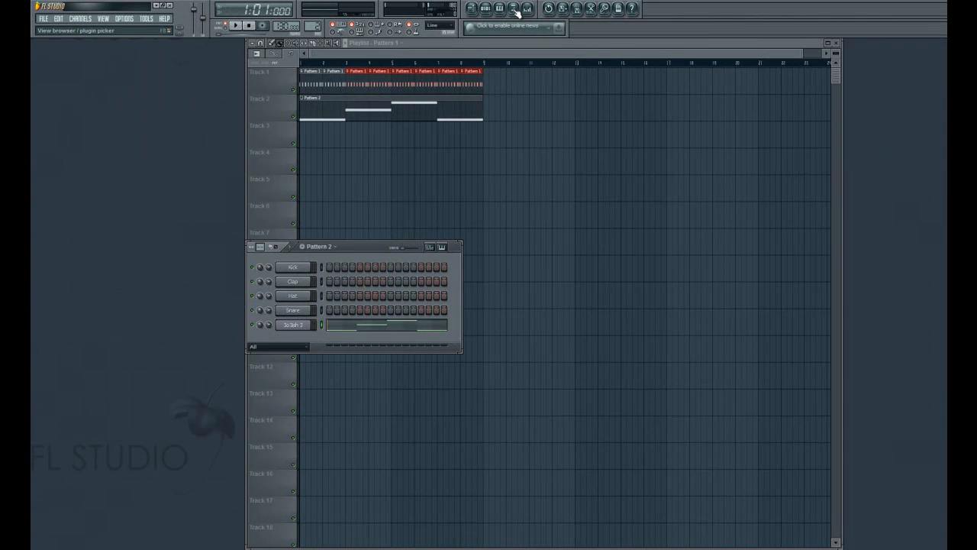
# Step: Open the demo project Fuego96-FL Chan from the browser's Projects > Cool stuff folder without saving the current project
pyautogui.click(517, 13)
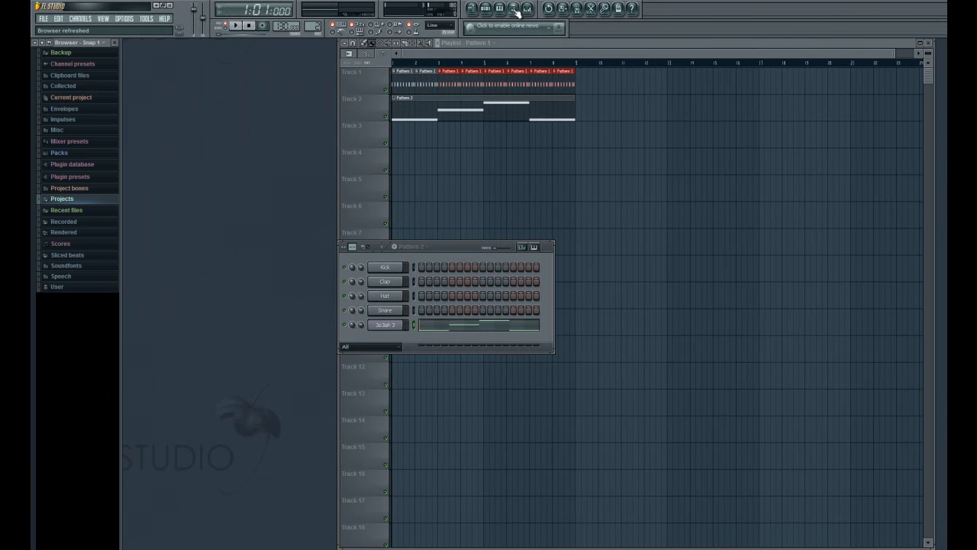
pyautogui.click(57, 200)
pyautogui.click(68, 209)
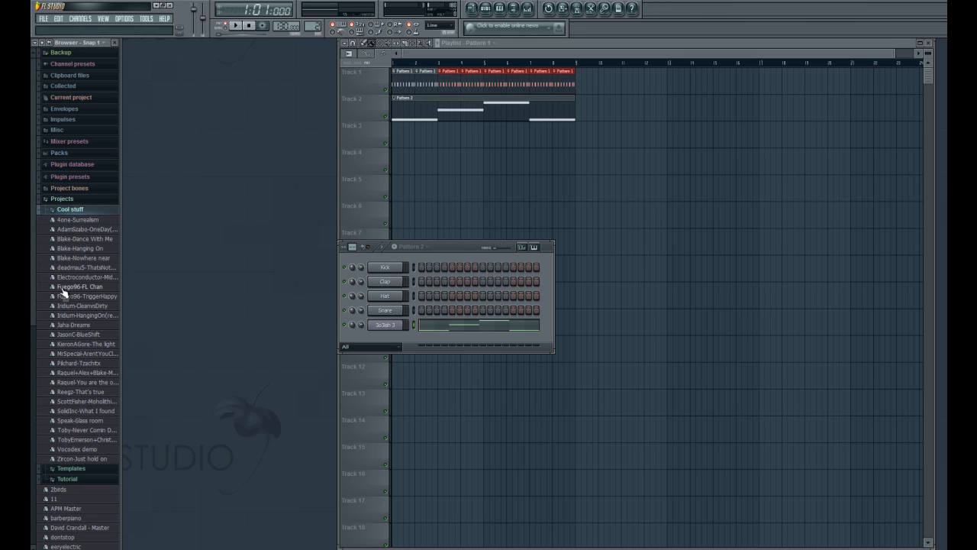
pyautogui.moveTo(62, 290); pyautogui.dragTo(213, 287)
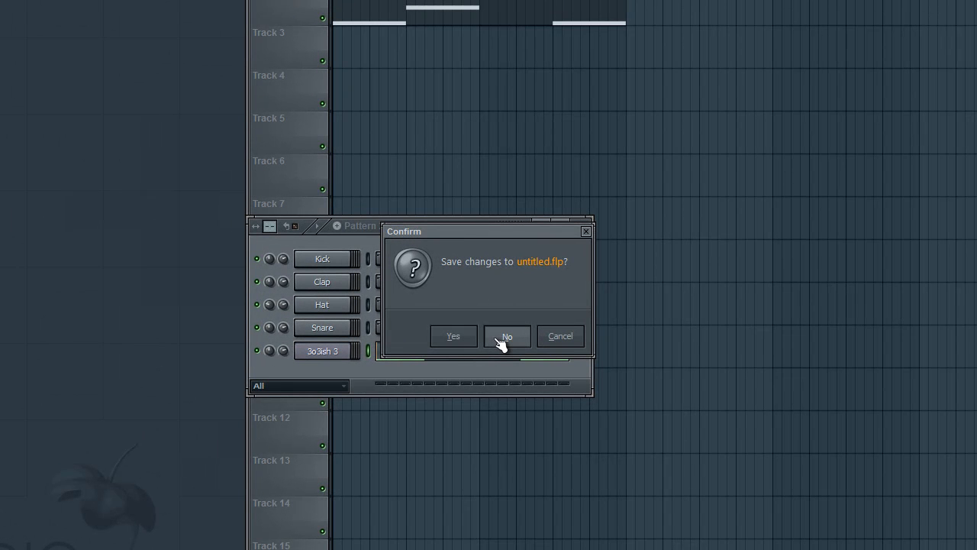
pyautogui.click(502, 341)
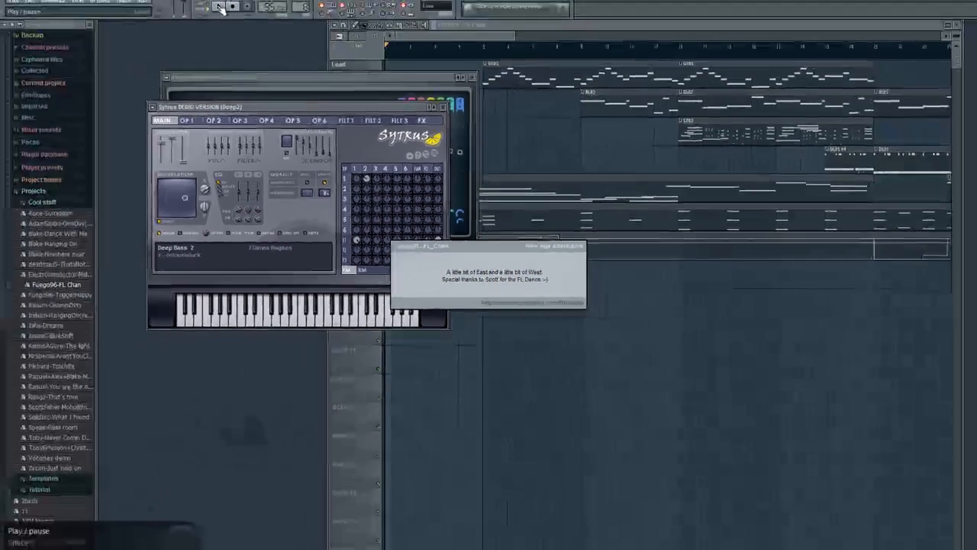
# Step: Dismiss the demo project's info window, play its arrangement, and stop playback
pyautogui.click(219, 7)
pyautogui.click(485, 43)
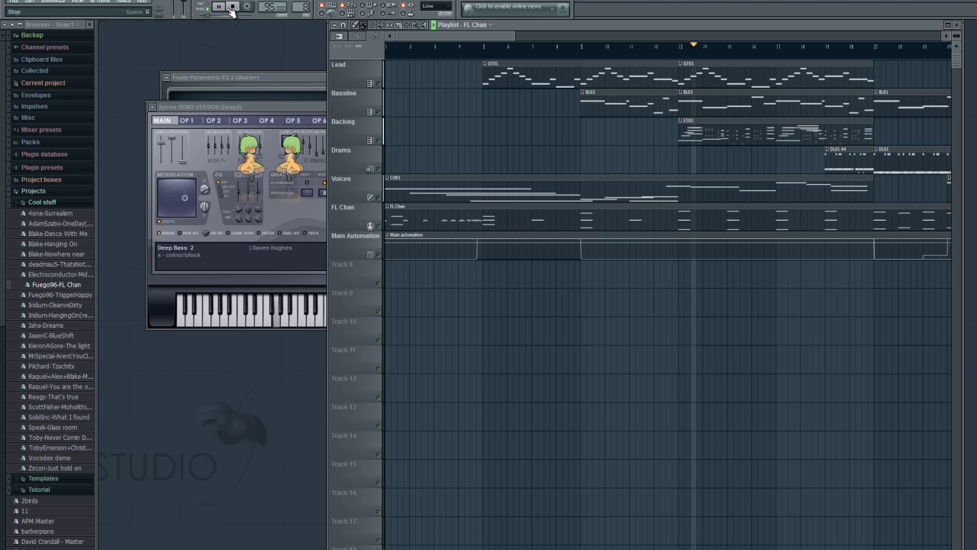
pyautogui.click(231, 8)
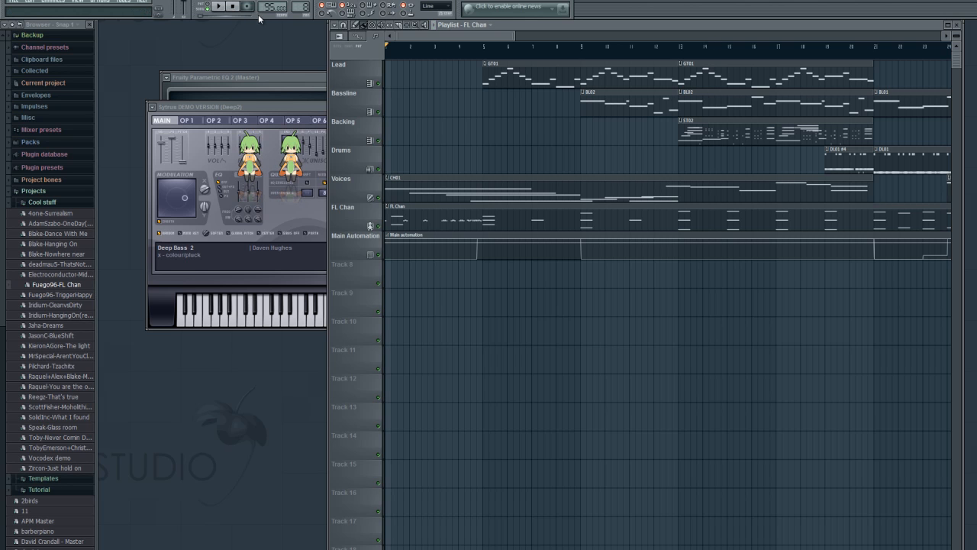
# Step: Start a new project with the default Kick, Clap, Hat and Snare channels, and show the step sequencer
pyautogui.moveTo(440, 33); pyautogui.dragTo(426, 105)
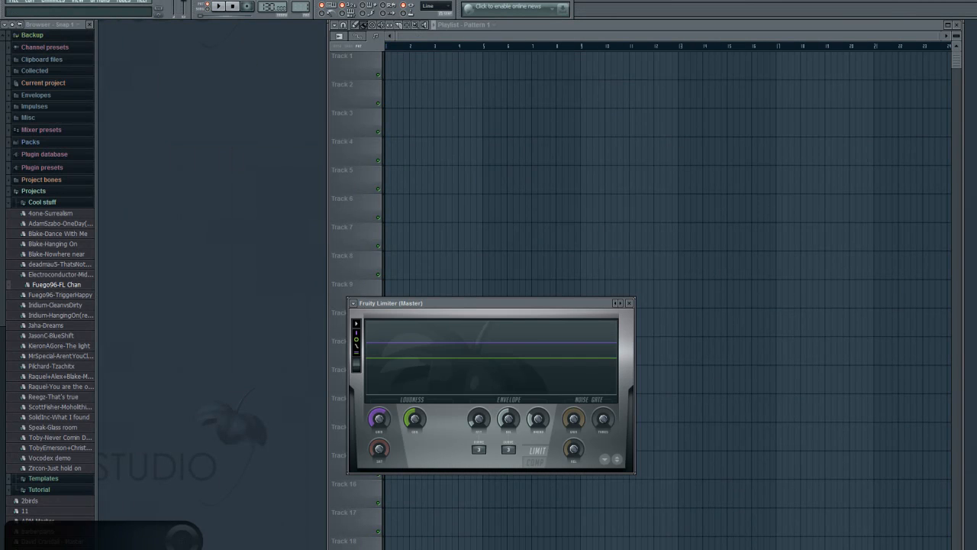
pyautogui.click(344, 0)
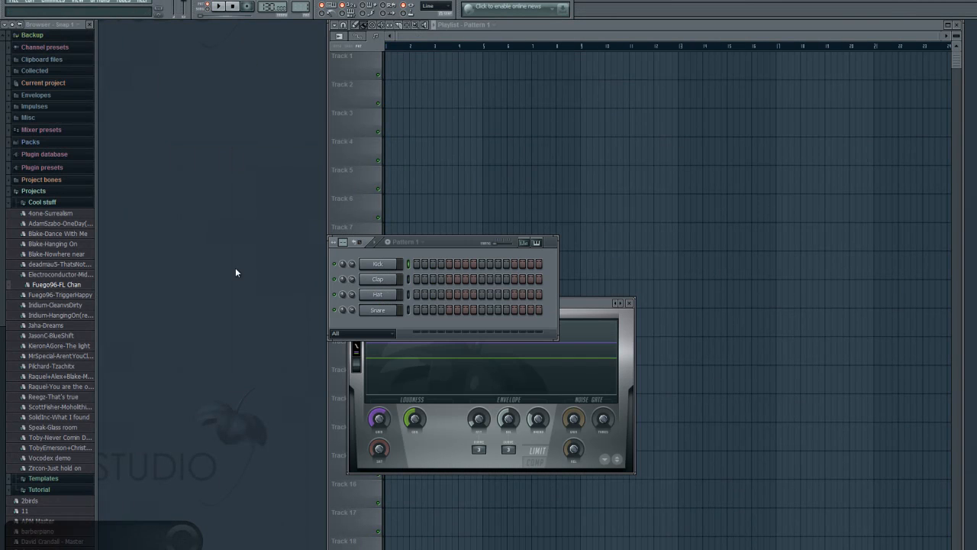
# Step: Collapse the Cool stuff folder, list the Tutorial projects instead, and move the step sequencer up clear of the Fruity Limiter window
pyautogui.click(52, 202)
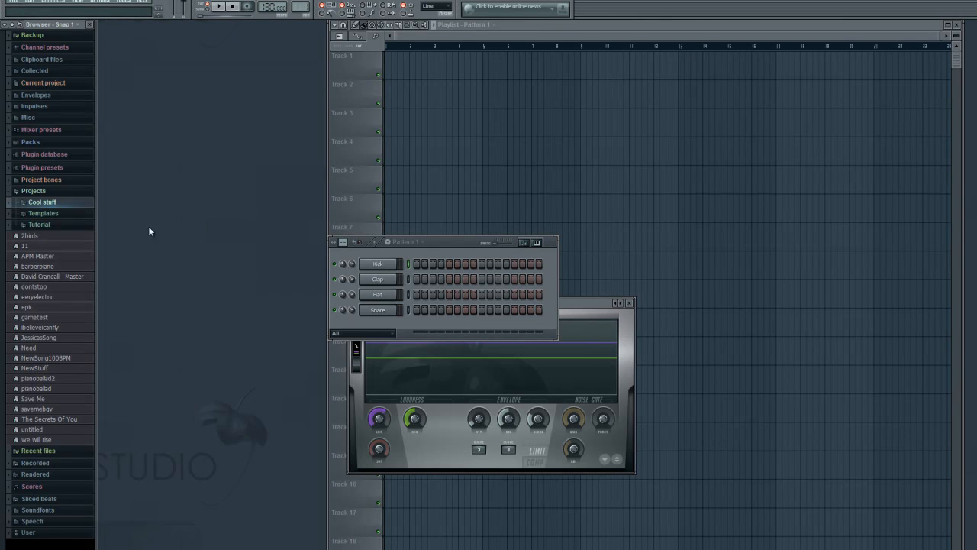
pyautogui.click(30, 225)
pyautogui.moveTo(461, 243); pyautogui.dragTo(462, 171)
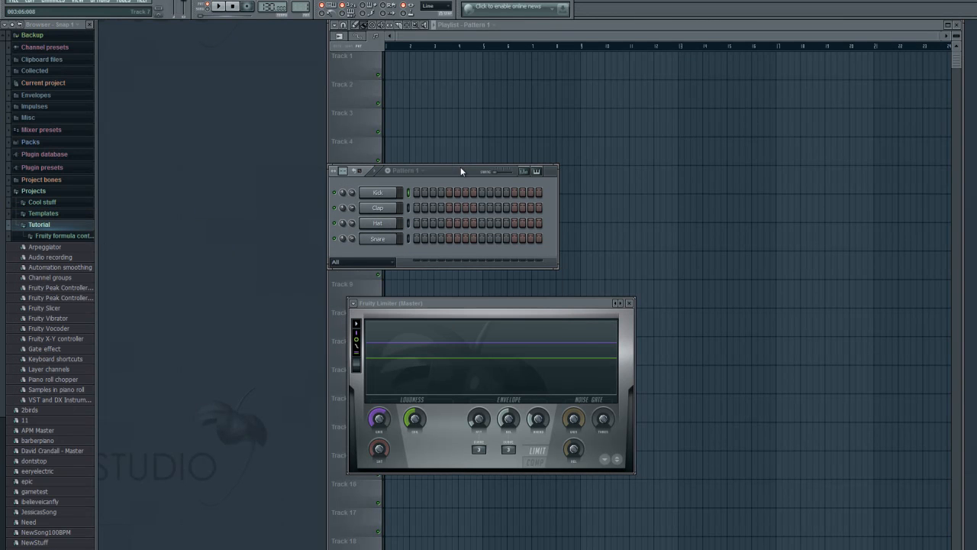
# Step: Look over the list of instruments that can be added as channels, and collapse the browser's Projects folder
pyautogui.click(55, 3)
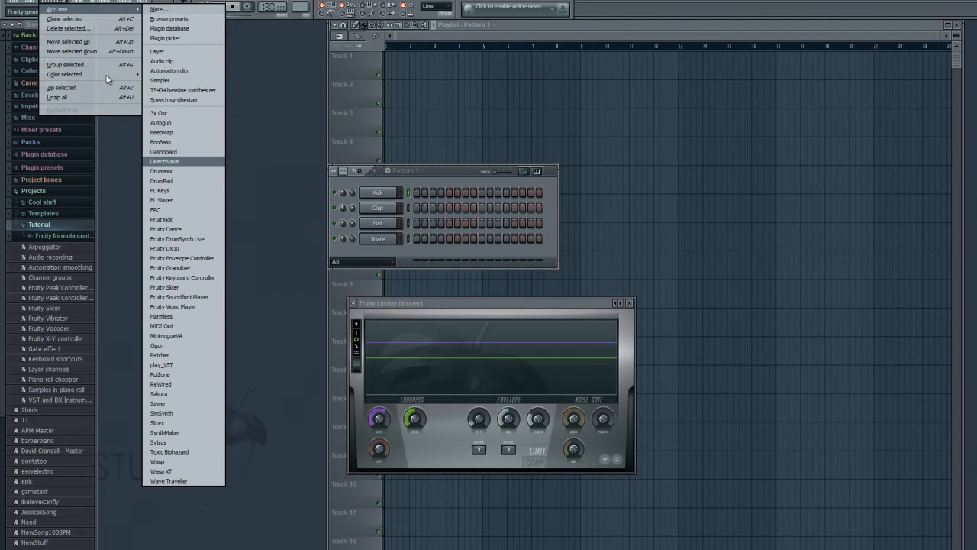
pyautogui.click(42, 236)
pyautogui.click(23, 191)
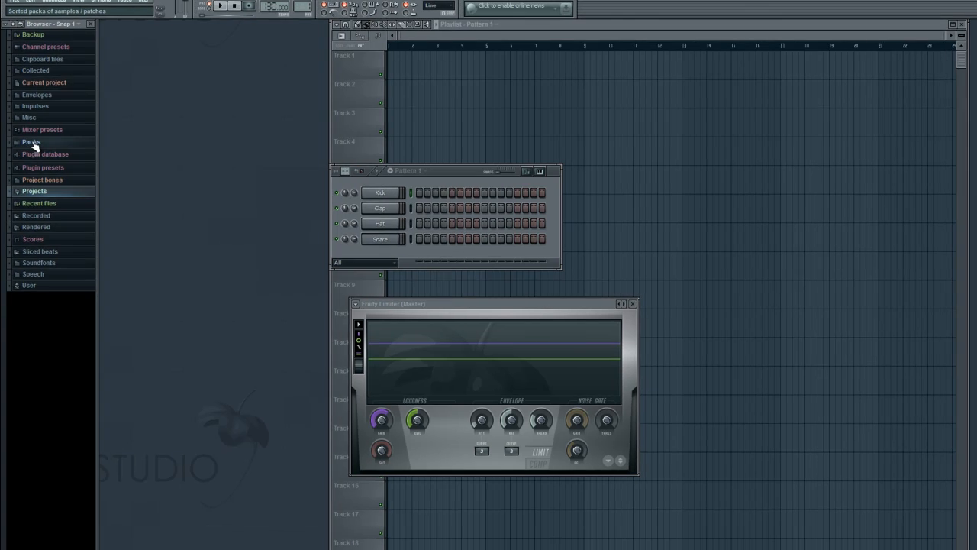
# Step: Browse the Packs folder and preview the kick samples FLS_Kick 02 from Drum Kit 02 and FLS_Kick 07 from Drum Kit 07
pyautogui.click(31, 142)
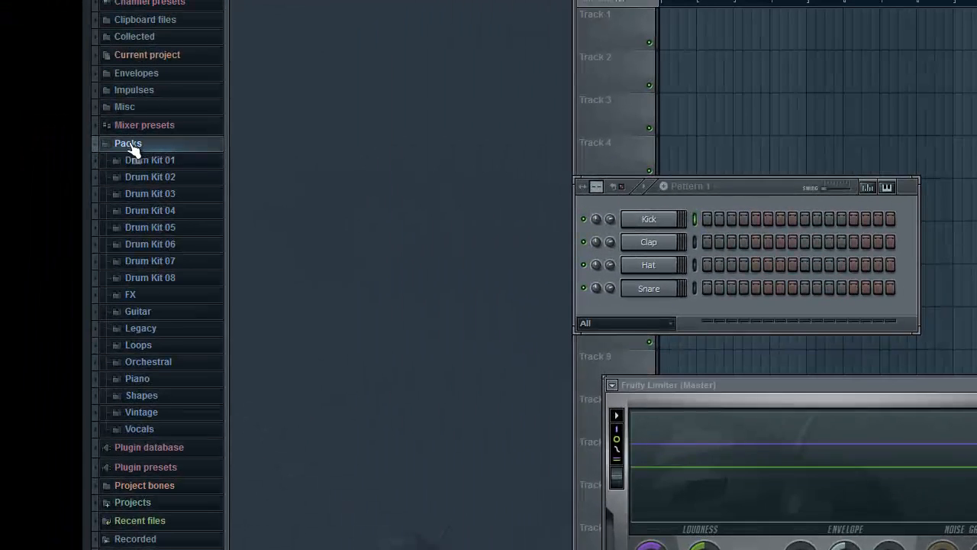
pyautogui.click(146, 178)
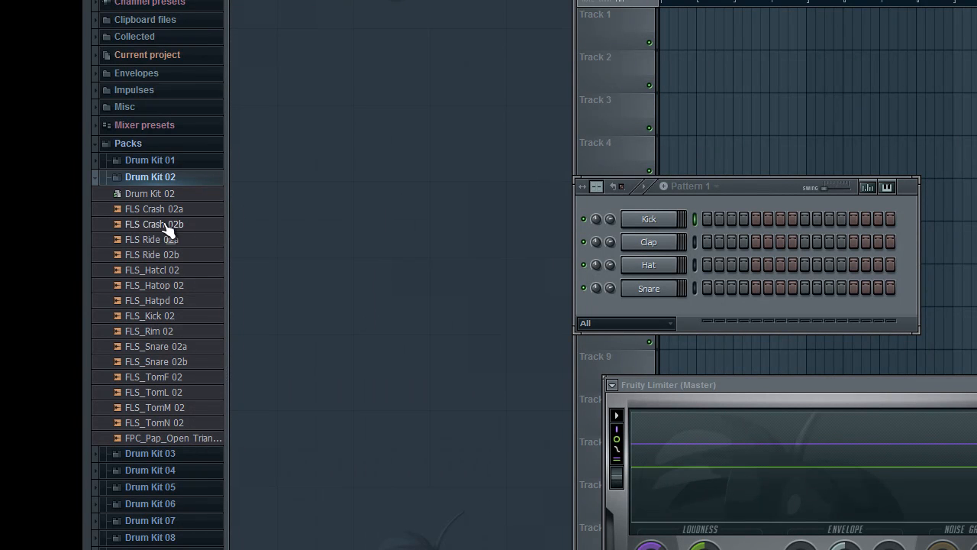
pyautogui.click(156, 315)
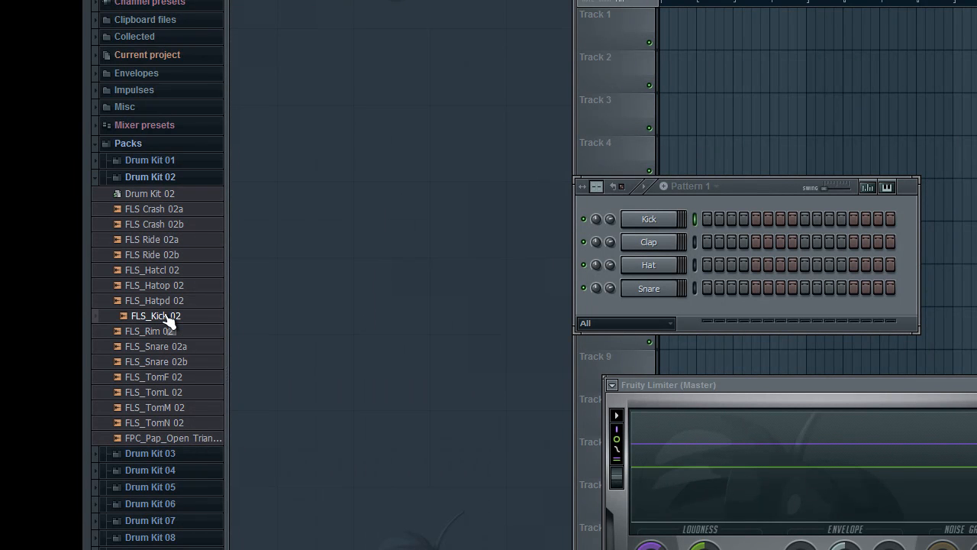
pyautogui.click(168, 520)
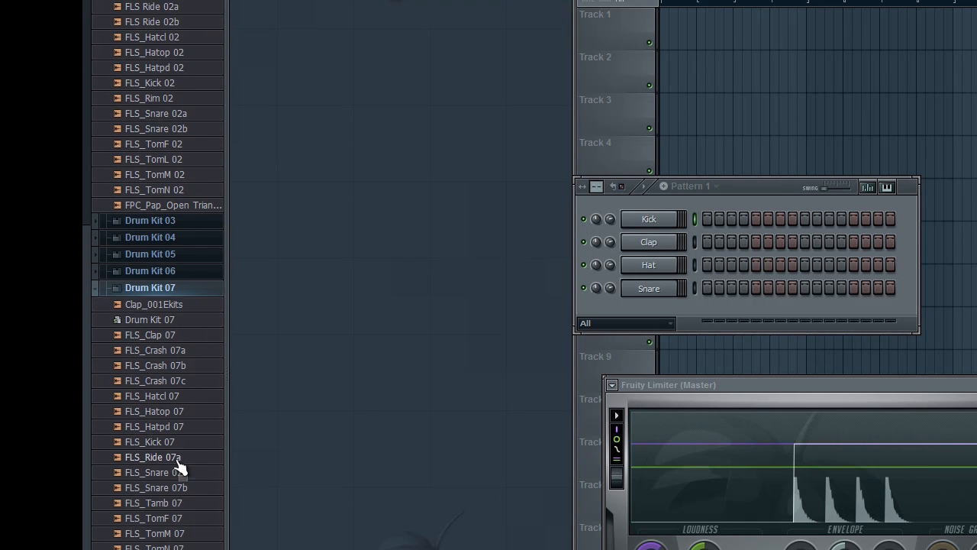
pyautogui.click(175, 445)
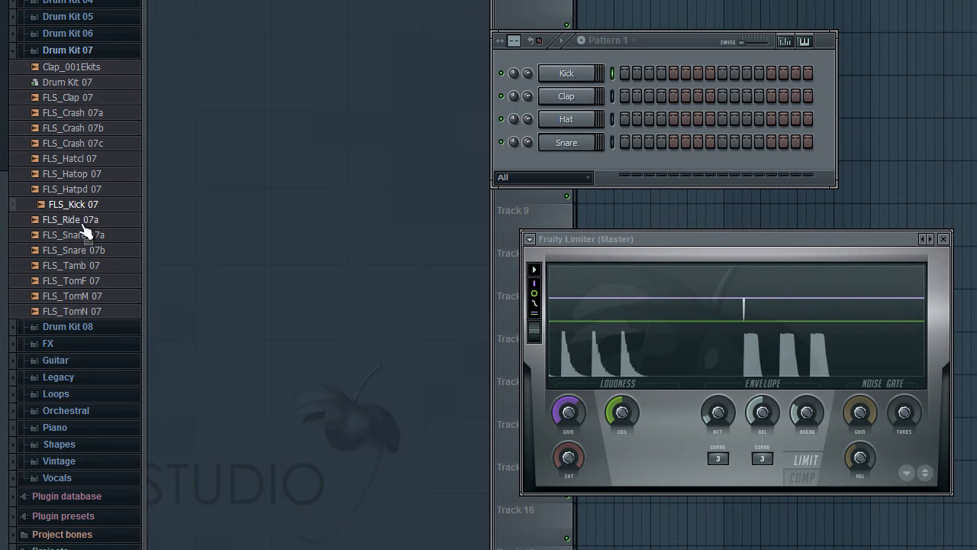
# Step: Replace the Kick channel's sample with FLS_Kick 07 from Drum Kit 07 and audition its waveform in the channel settings
pyautogui.click(570, 74)
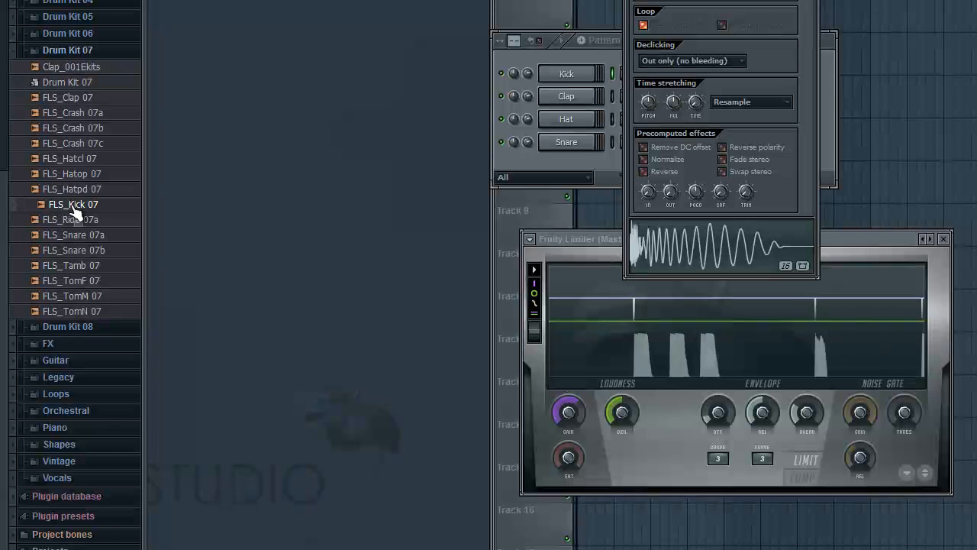
pyautogui.moveTo(77, 212); pyautogui.dragTo(565, 76)
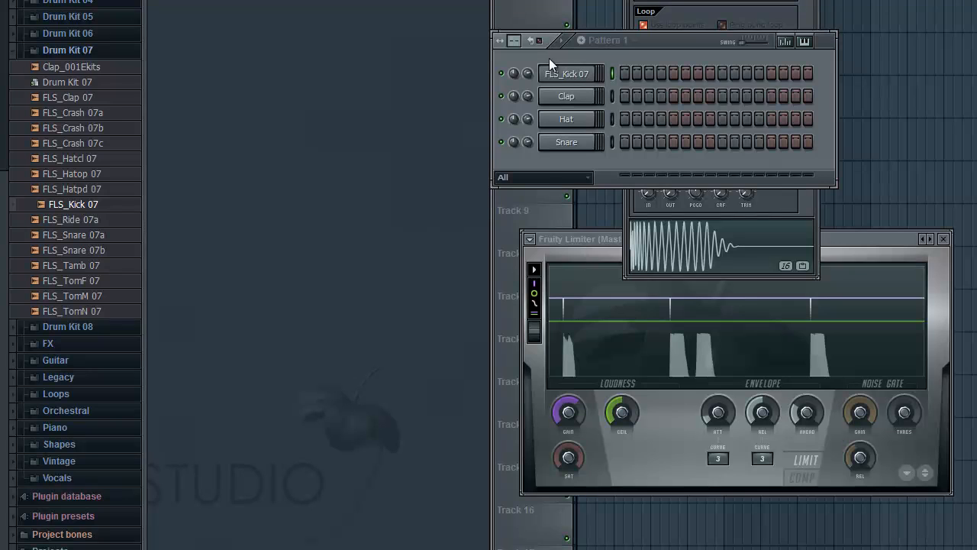
pyautogui.click(669, 252)
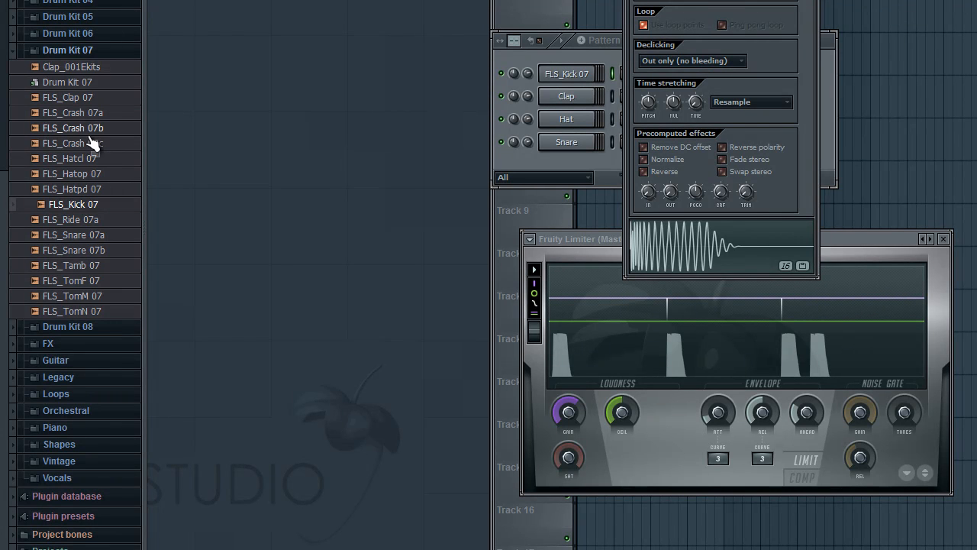
# Step: Preview FLS_Crash 07b and FLS_Crash 07c, and add FLS_Crash 07c as a new channel below Snare in the step sequencer
pyautogui.click(92, 129)
pyautogui.click(86, 144)
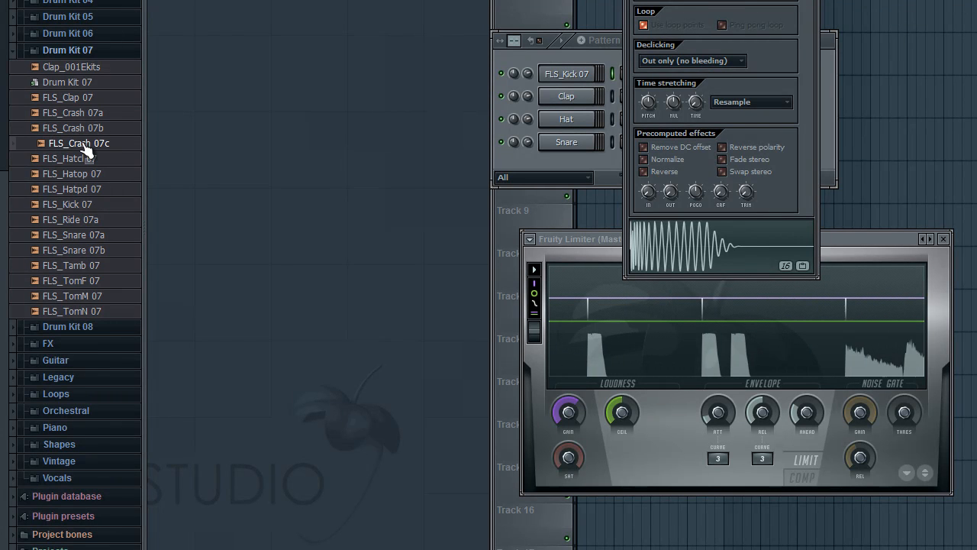
pyautogui.click(82, 145)
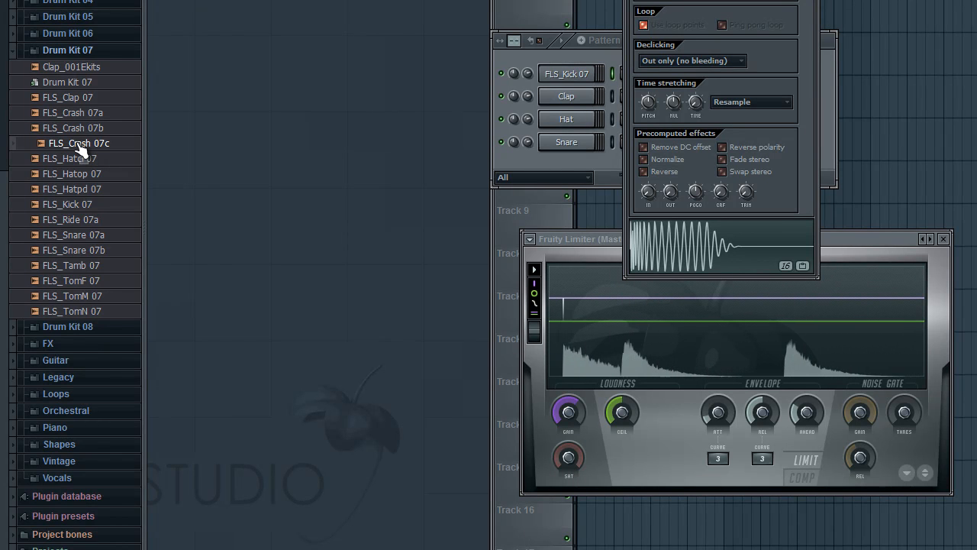
pyautogui.moveTo(80, 148); pyautogui.dragTo(566, 161)
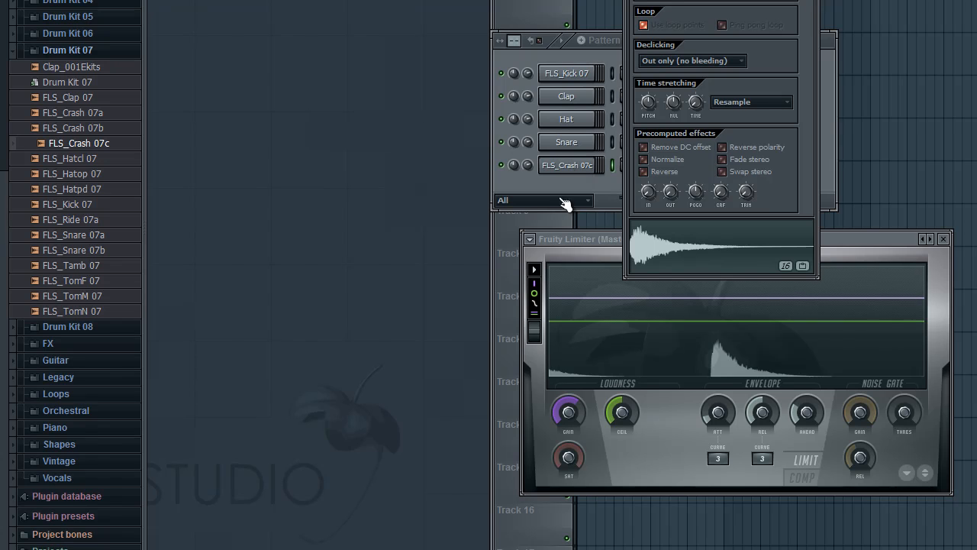
pyautogui.click(589, 185)
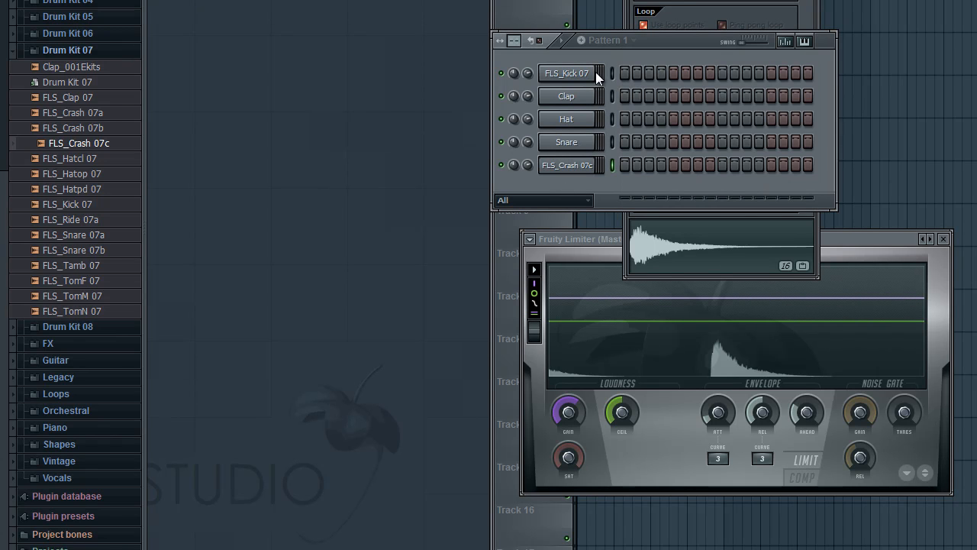